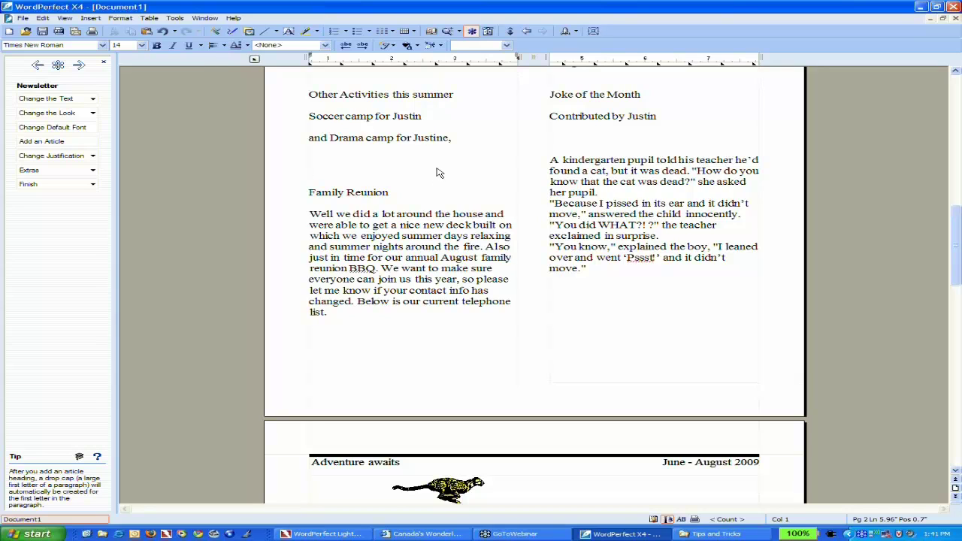
Step: Open the Tools menu on the menu bar above the newsletter
{"action": "left_click", "coordinate": [179, 18]}
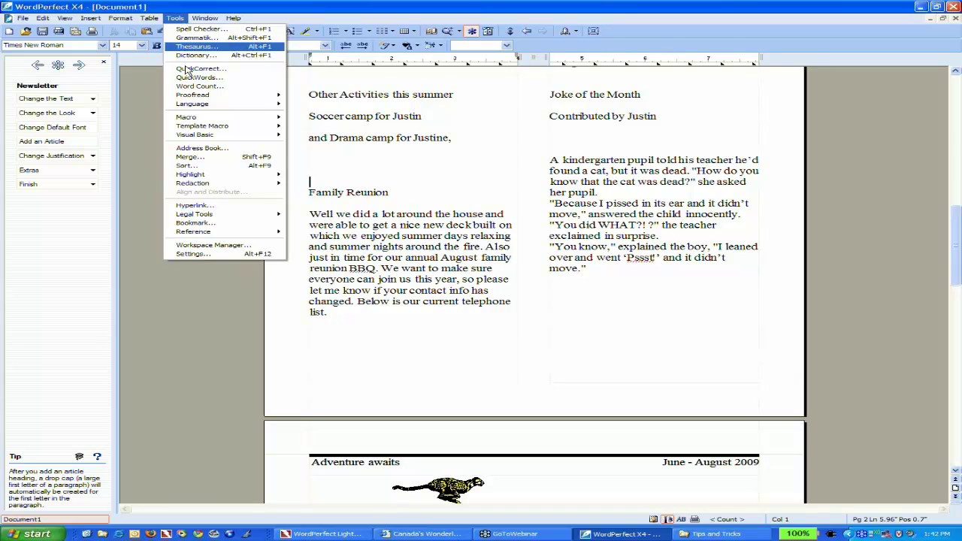
Step: Open Tools > Settings and move the Settings dialog up and to the left
{"action": "left_click", "coordinate": [181, 261]}
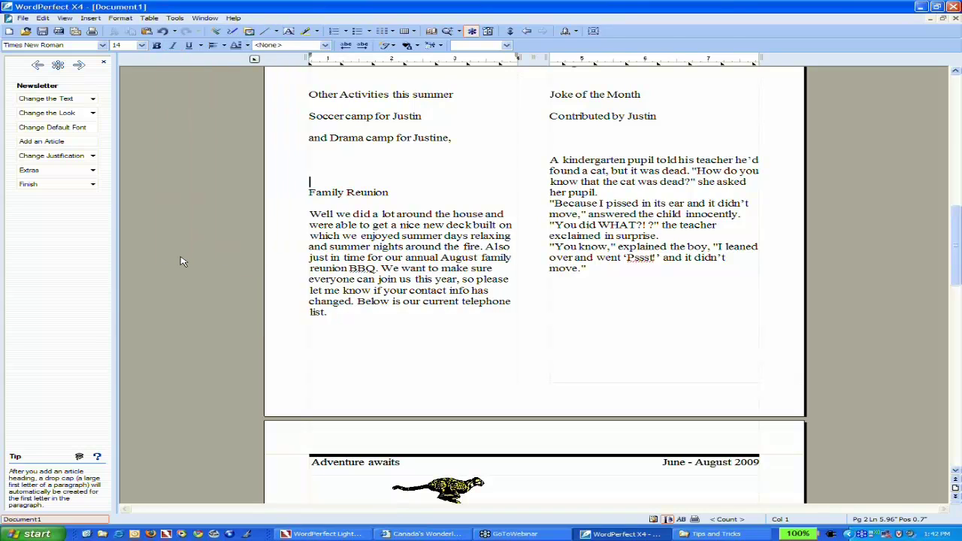
{"action": "left_click_drag", "start_coordinate": [528, 246], "coordinate": [512, 213]}
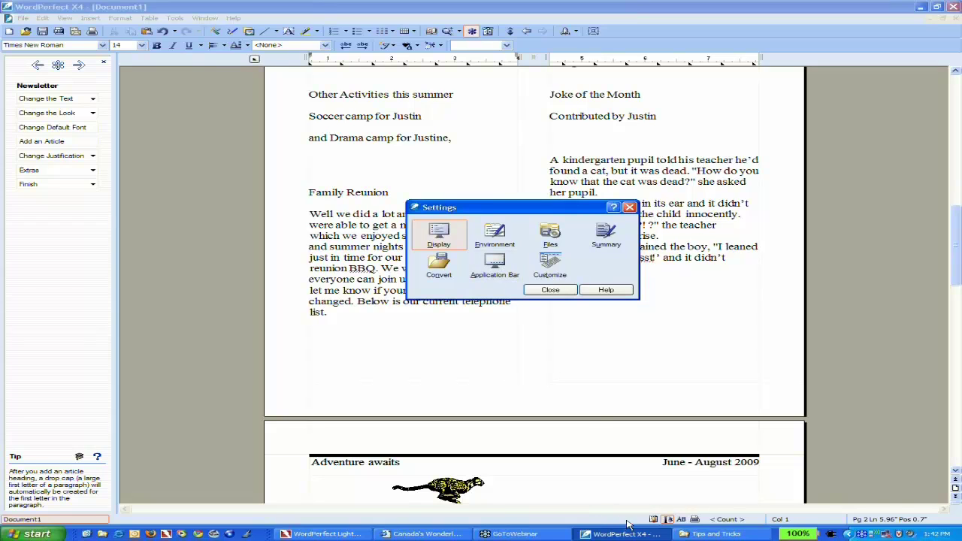
Step: Open Customize in Settings and browse the list of available toolbars
{"action": "double_click", "coordinate": [550, 267]}
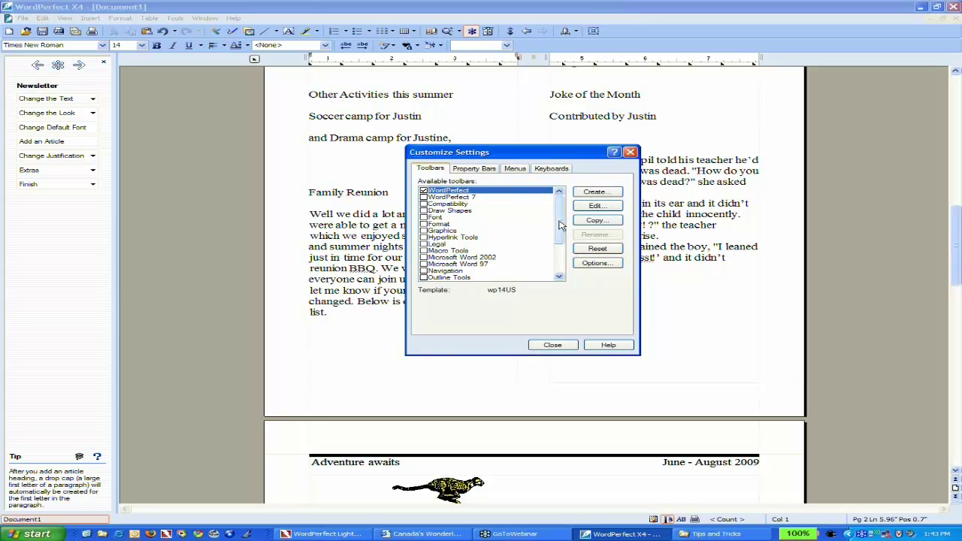
{"action": "mouse_move", "coordinate": [559, 225]}
{"action": "left_mouse_down"}
{"action": "mouse_move", "coordinate": [569, 265]}
{"action": "mouse_move", "coordinate": [569, 218]}
{"action": "left_mouse_up"}
Step: Create a new toolbar named 'Newletter' and open it in the Toolbar Editor
{"action": "left_click", "coordinate": [608, 193]}
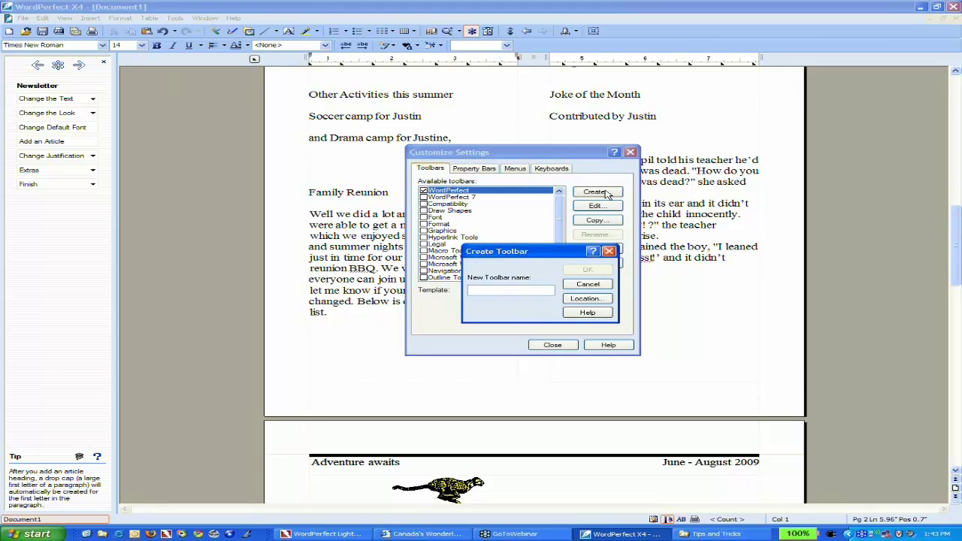
{"action": "type", "text": "Newletter"}
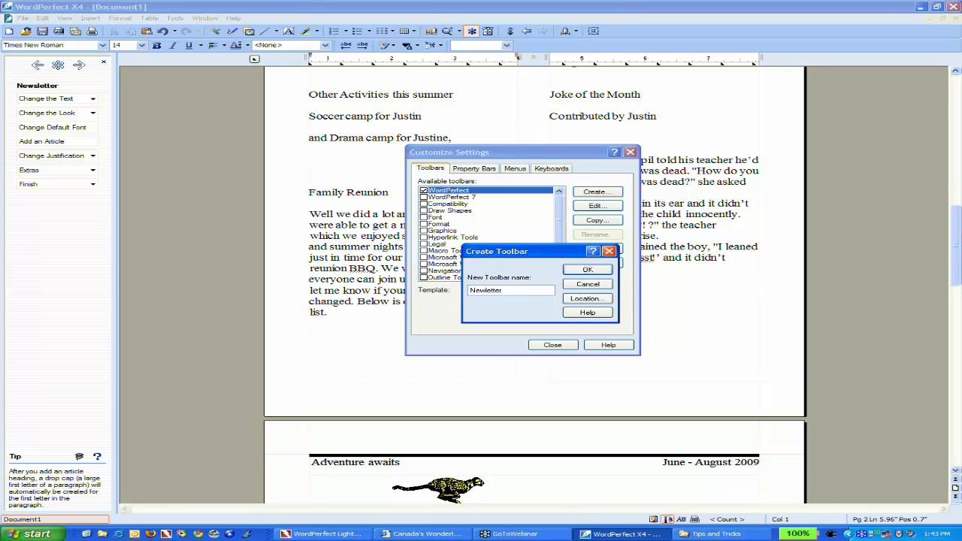
{"action": "left_click", "coordinate": [606, 273]}
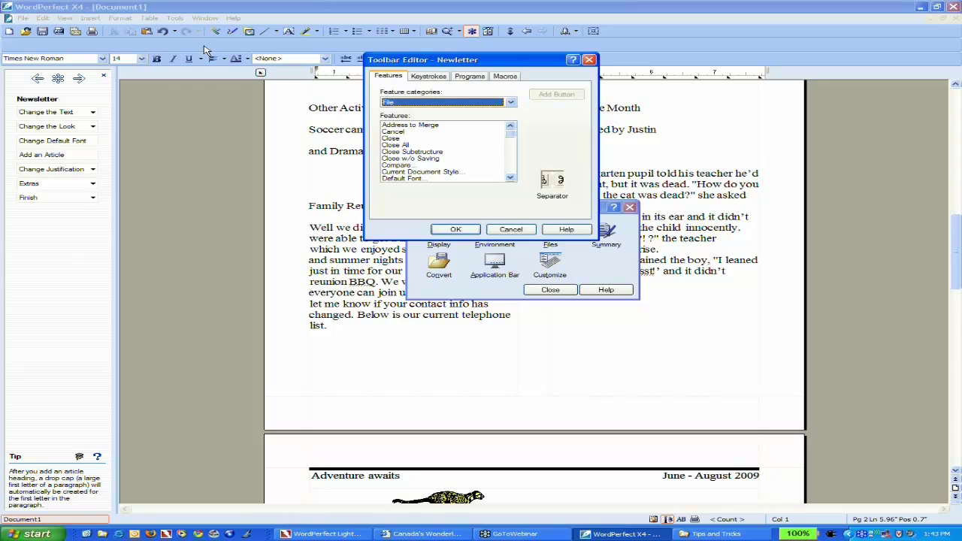
Step: Add a Make It Fit button from the Format feature category to the Newletter toolbar
{"action": "left_click", "coordinate": [476, 104]}
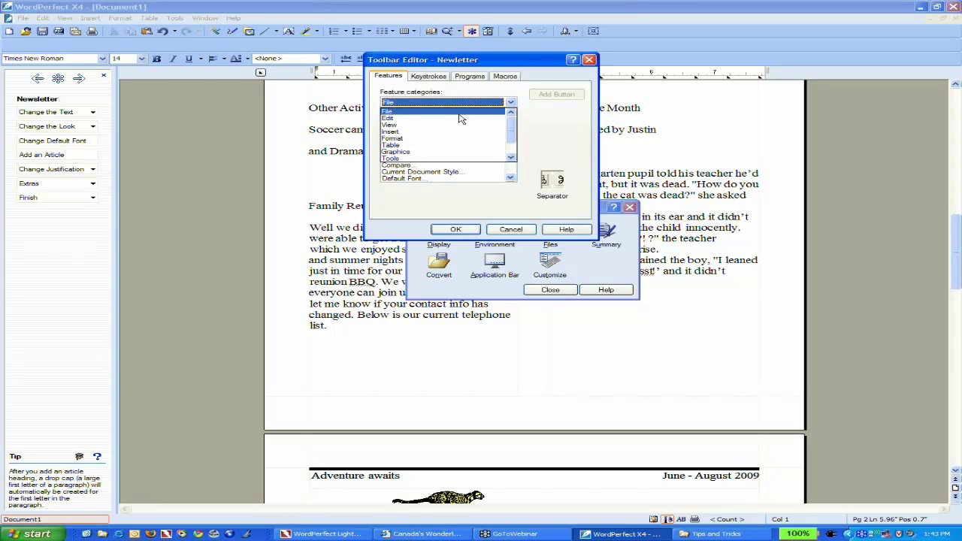
{"action": "left_click", "coordinate": [389, 119]}
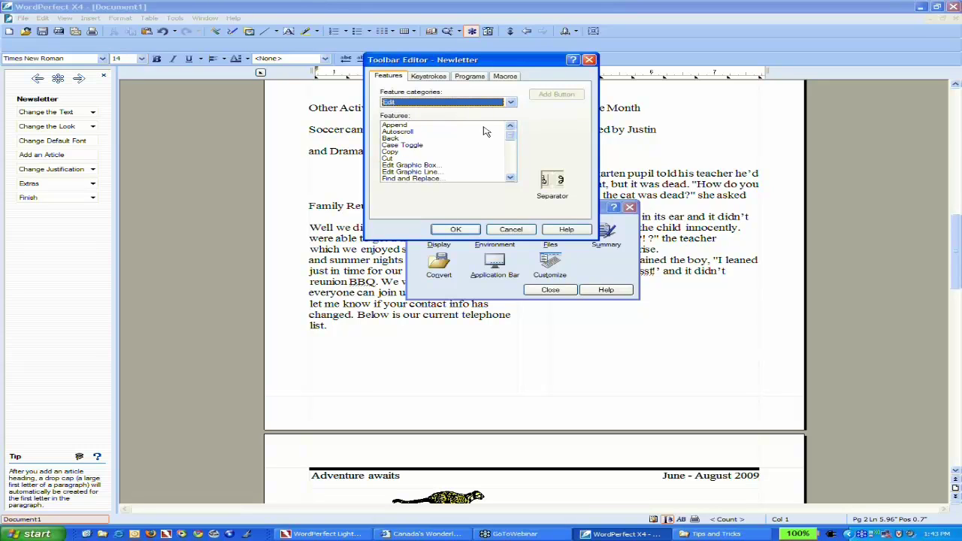
{"action": "left_click_drag", "start_coordinate": [511, 137], "coordinate": [513, 150]}
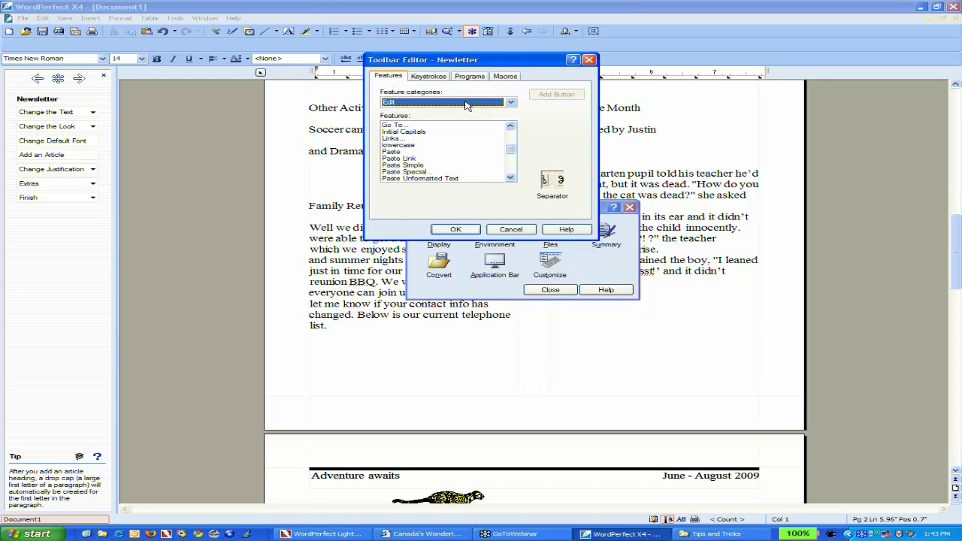
{"action": "left_click", "coordinate": [466, 105]}
{"action": "left_click", "coordinate": [405, 144]}
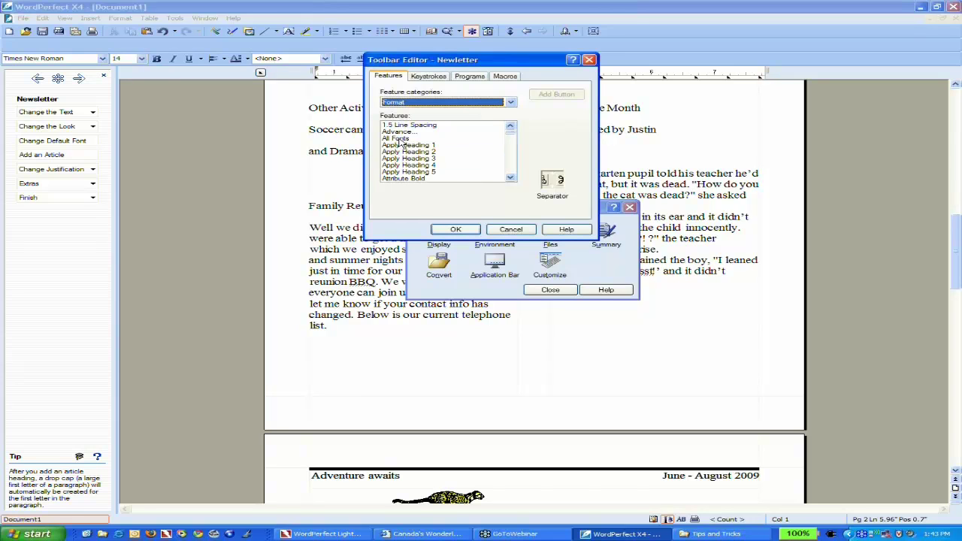
{"action": "left_click", "coordinate": [495, 139]}
{"action": "type", "text": "m"}
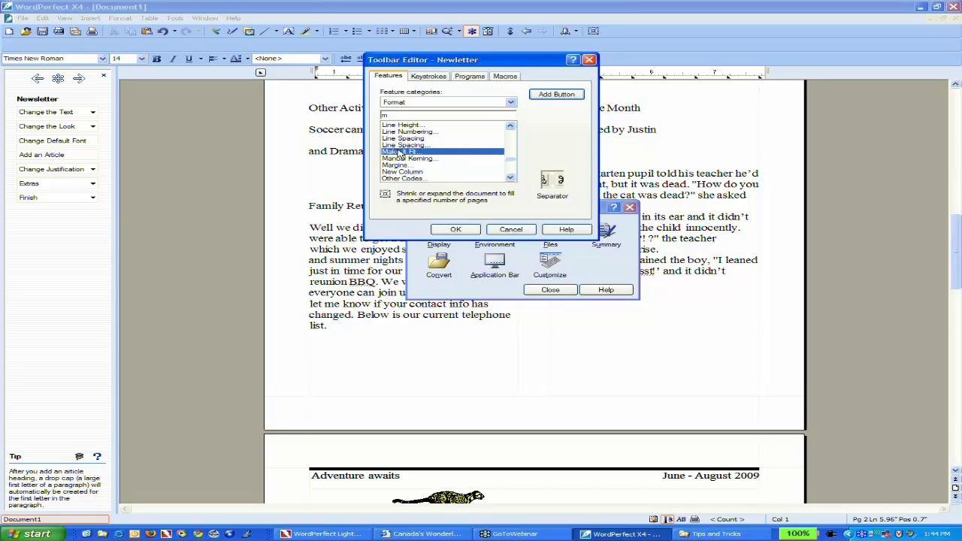
{"action": "left_click", "coordinate": [554, 95]}
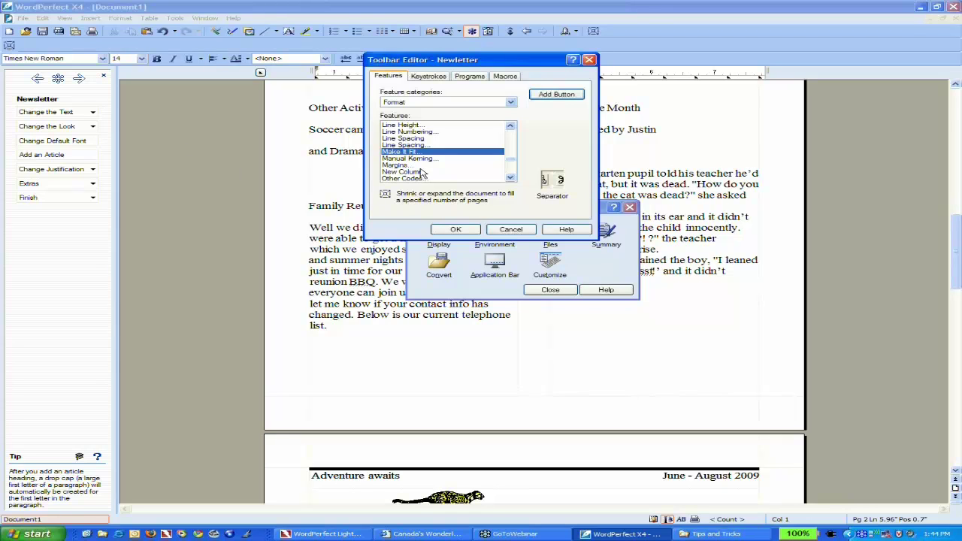
Step: Select the New from Project command in the File feature category
{"action": "left_click", "coordinate": [482, 104]}
{"action": "left_click", "coordinate": [392, 112]}
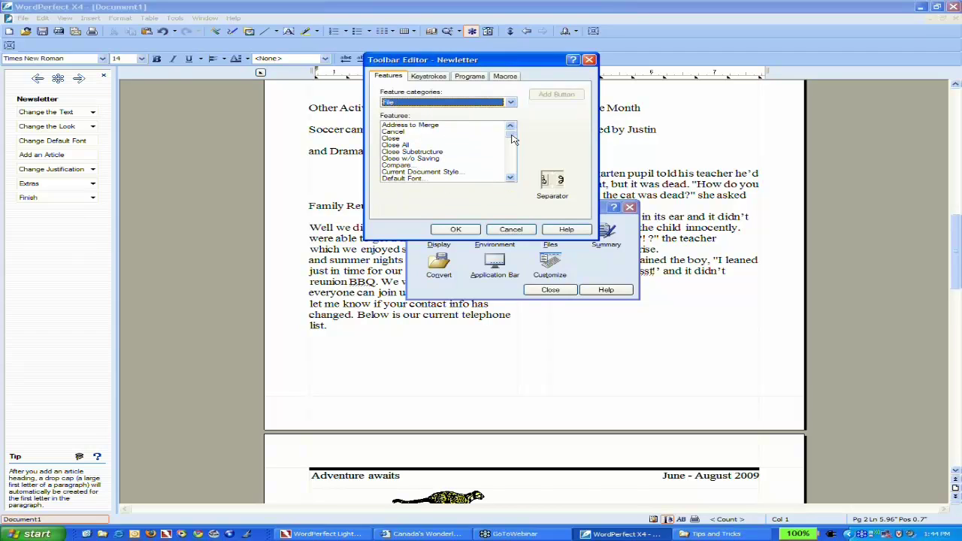
{"action": "left_click", "coordinate": [511, 173]}
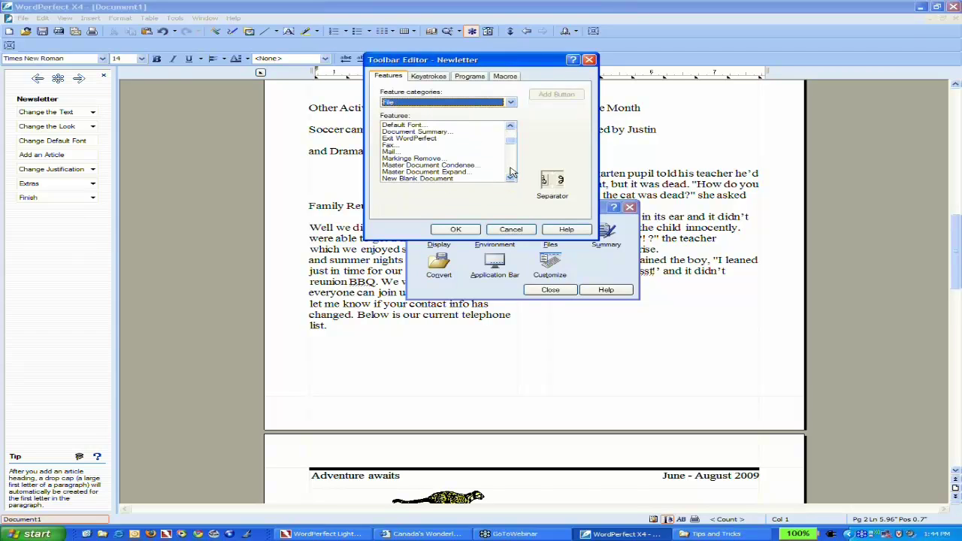
{"action": "left_click", "coordinate": [512, 173]}
{"action": "left_click", "coordinate": [511, 173]}
{"action": "left_click", "coordinate": [511, 173]}
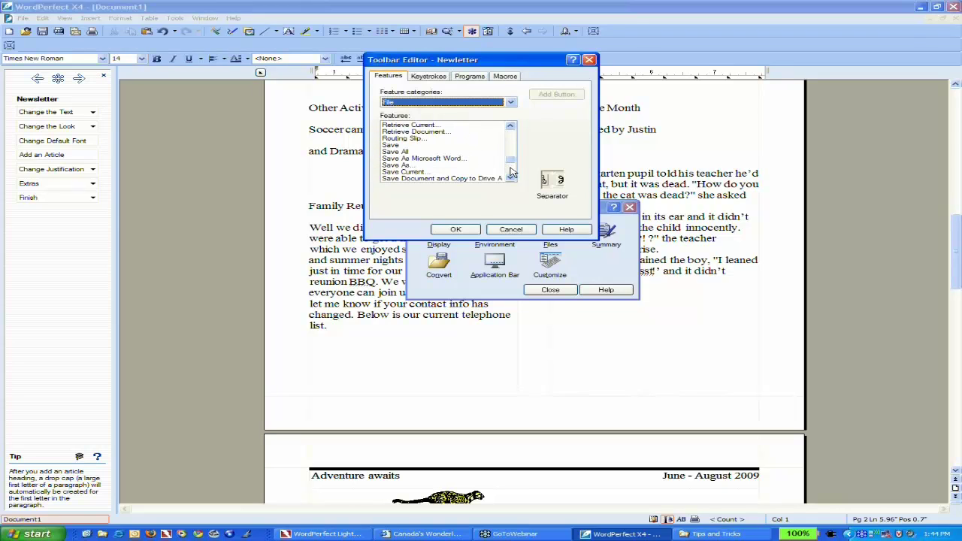
{"action": "left_click", "coordinate": [511, 173]}
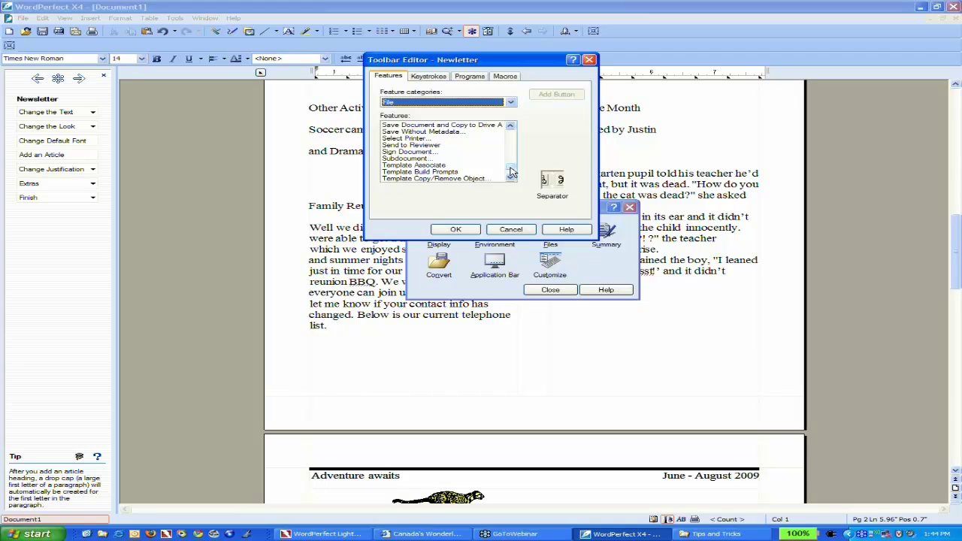
{"action": "left_click", "coordinate": [451, 156]}
{"action": "type", "text": "n"}
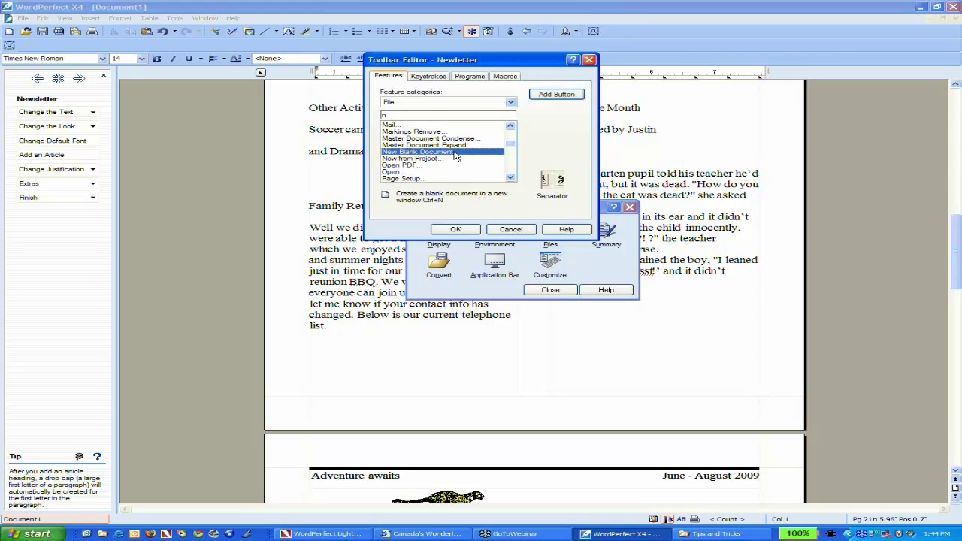
{"action": "left_click", "coordinate": [437, 159]}
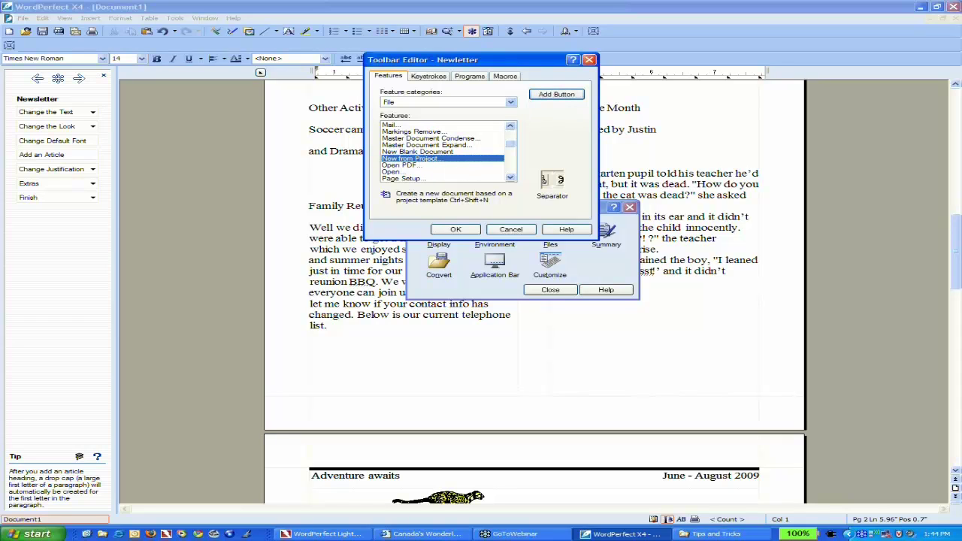
Step: Place New from Project on the Newletter toolbar, followed by a separator
{"action": "left_click_drag", "start_coordinate": [378, 151], "coordinate": [11, 46]}
{"action": "left_click", "coordinate": [13, 46]}
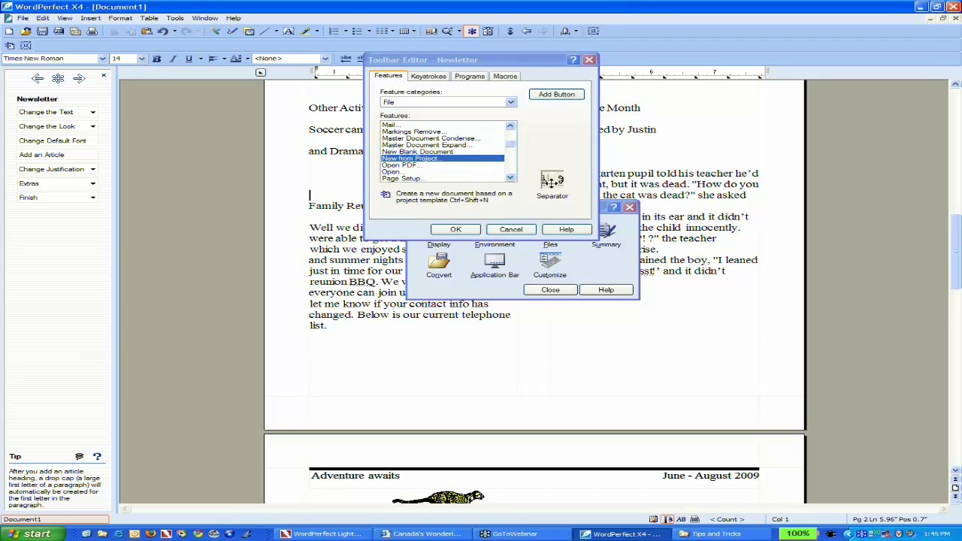
{"action": "left_click", "coordinate": [555, 181]}
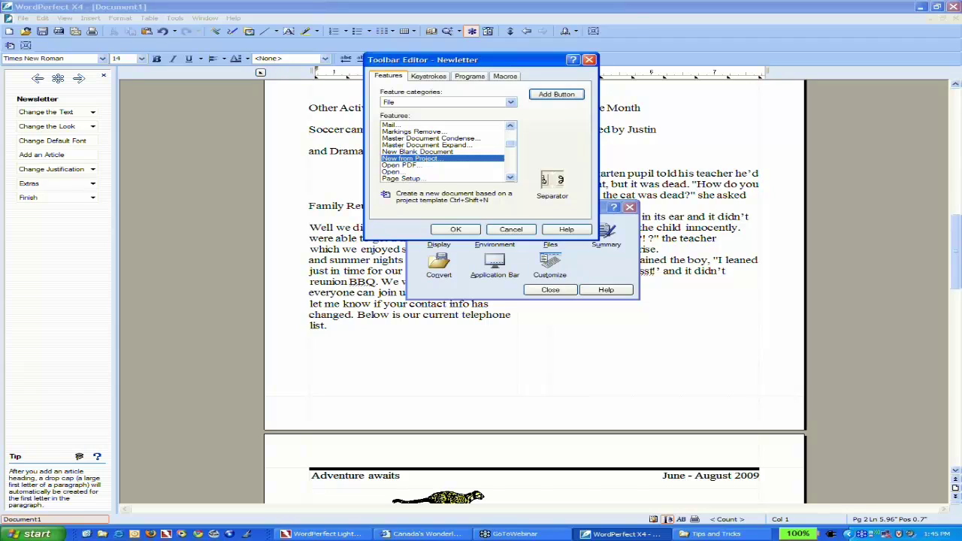
{"action": "left_click_drag", "start_coordinate": [557, 180], "coordinate": [120, 70]}
{"action": "left_click", "coordinate": [430, 78]}
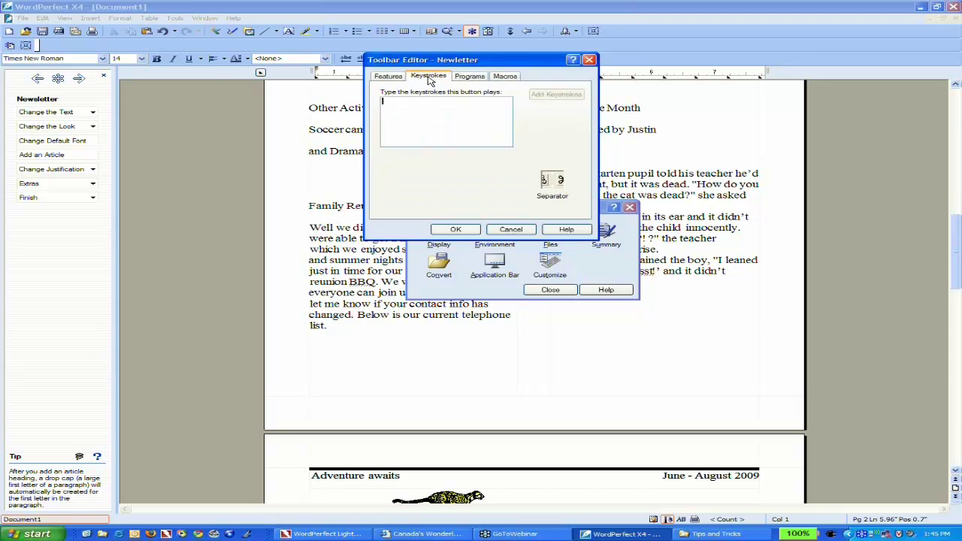
{"action": "left_click", "coordinate": [473, 77]}
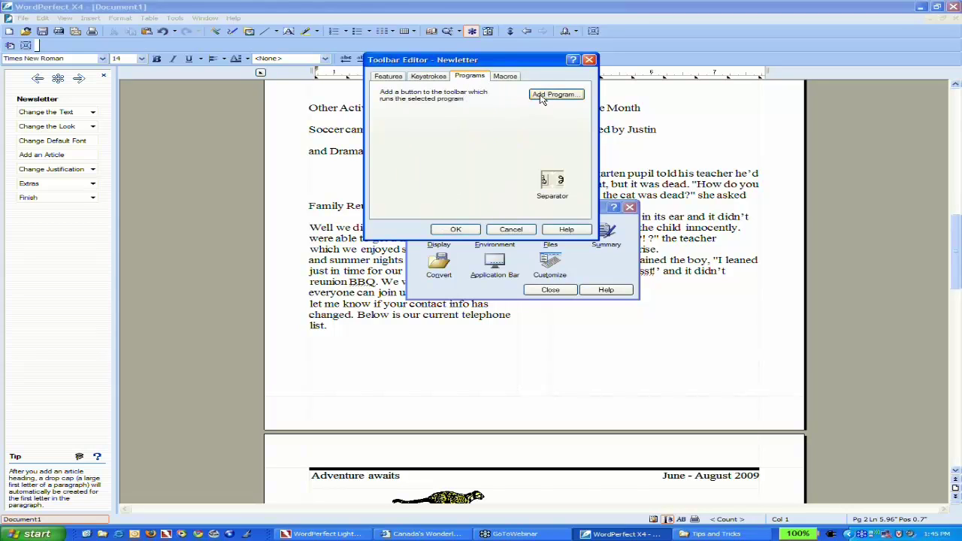
{"action": "left_click", "coordinate": [507, 78]}
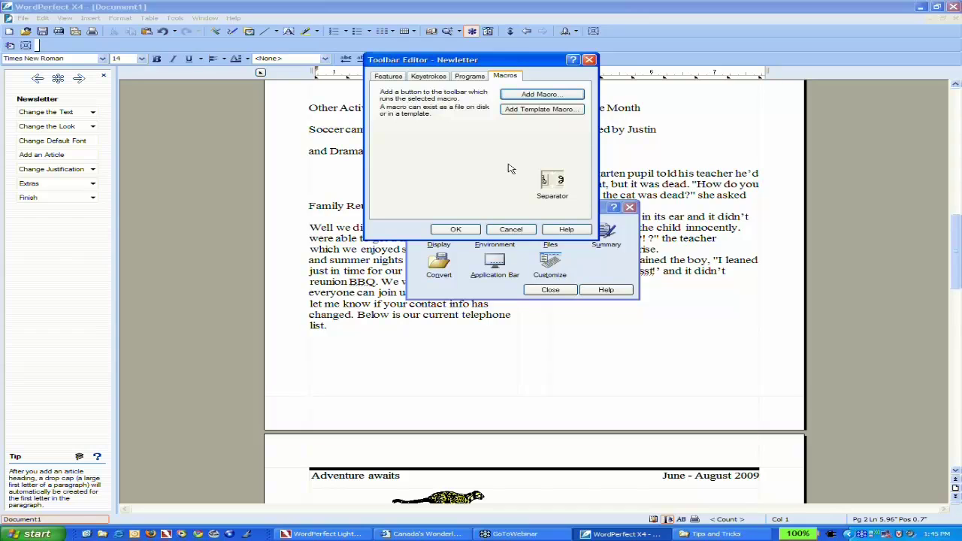
{"action": "left_click", "coordinate": [391, 77]}
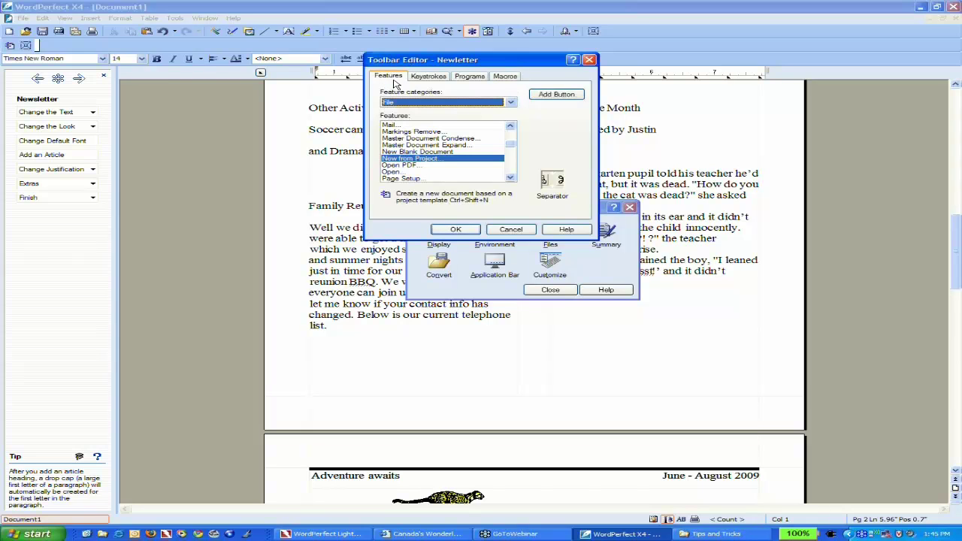
Step: Finish the toolbar edit and close the Customize and Settings dialogs
{"action": "left_click", "coordinate": [456, 230]}
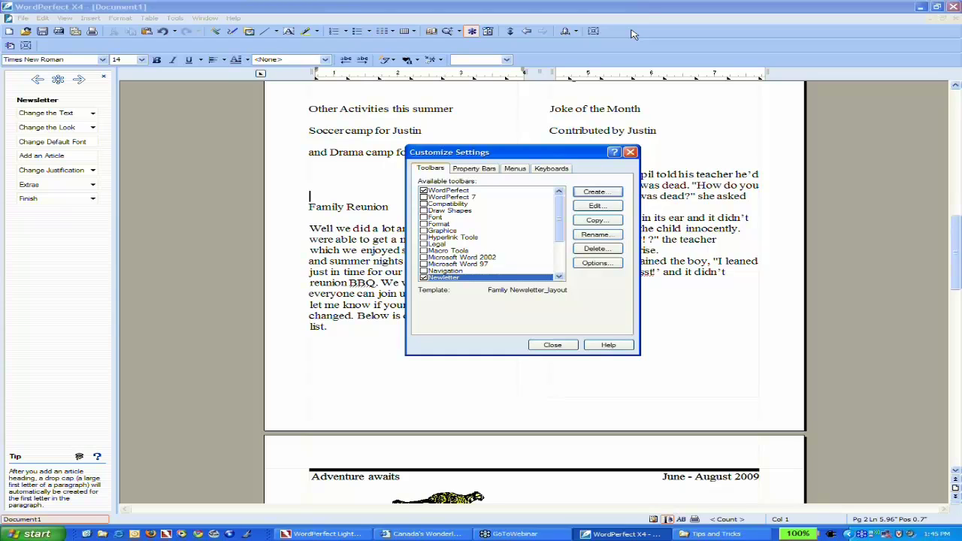
{"action": "left_click", "coordinate": [551, 346]}
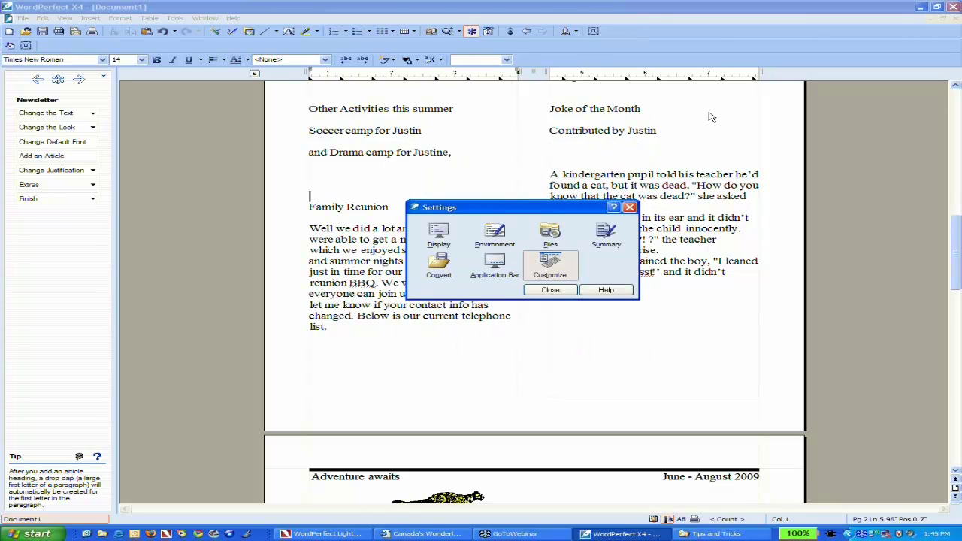
{"action": "left_click", "coordinate": [553, 290]}
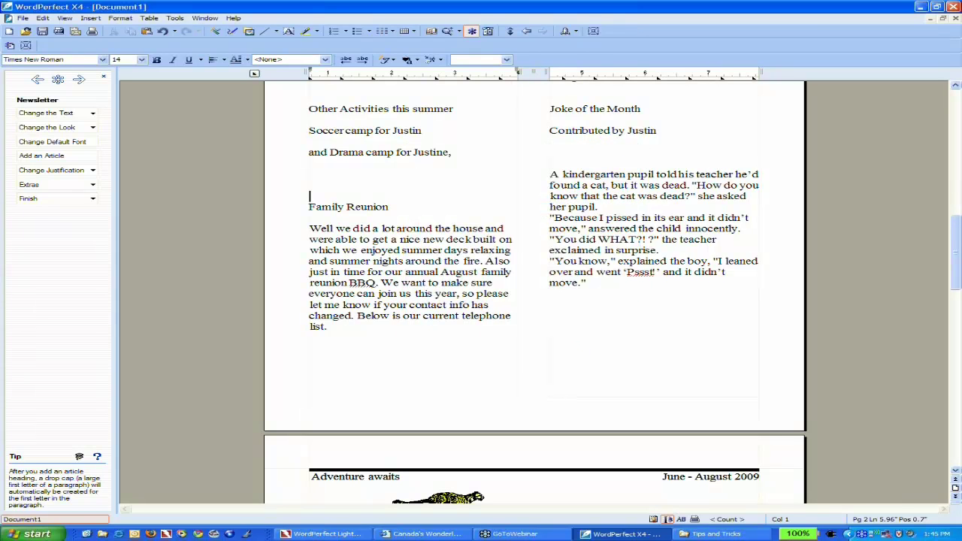
Step: Open toolbar Settings from the toolbar's right-click menu, close it, and bring the menu back
{"action": "right_click", "coordinate": [635, 34]}
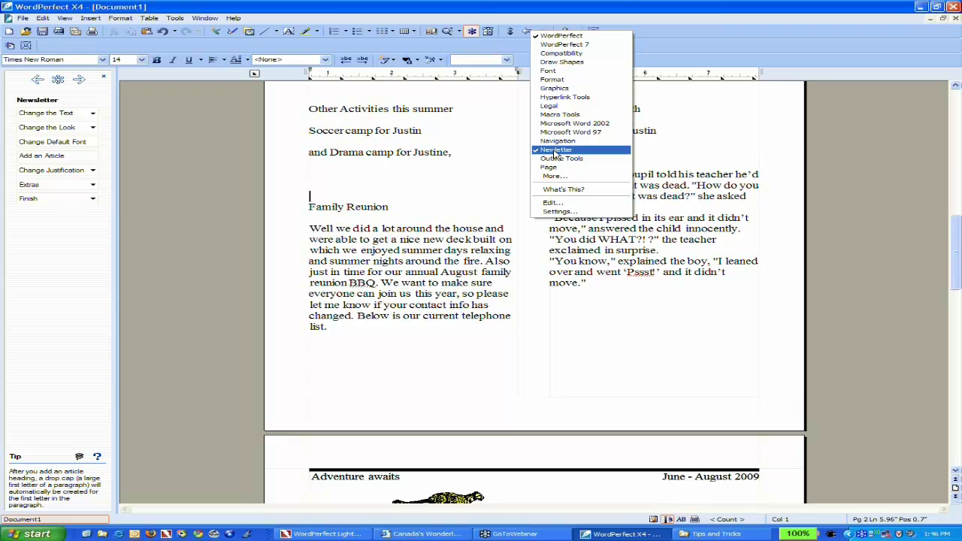
{"action": "left_click", "coordinate": [559, 211]}
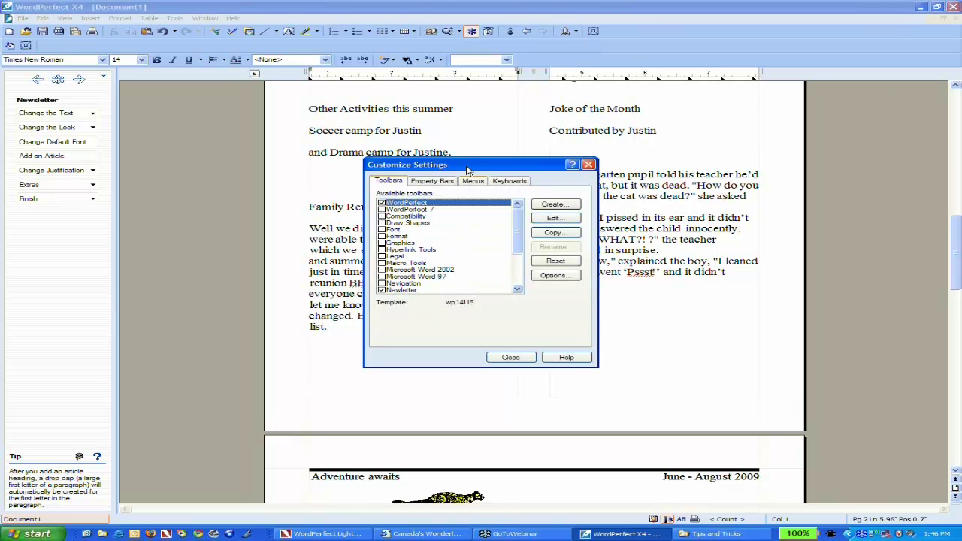
{"action": "left_click_drag", "start_coordinate": [467, 170], "coordinate": [476, 121]}
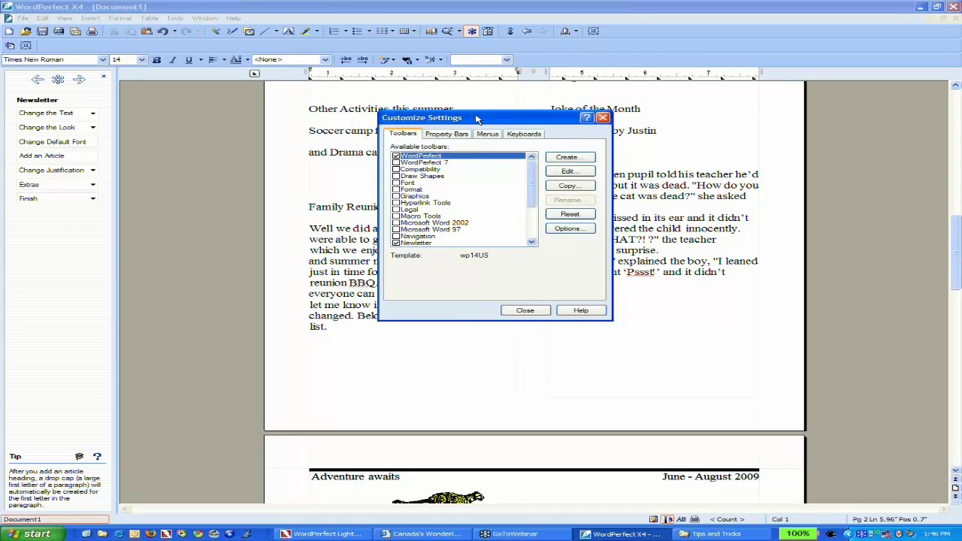
{"action": "left_click", "coordinate": [526, 311]}
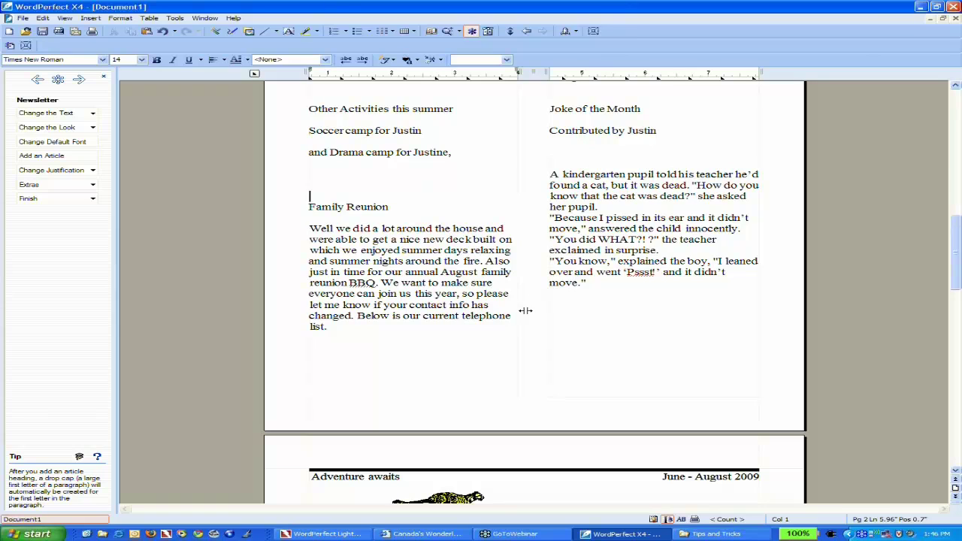
{"action": "right_click", "coordinate": [634, 33]}
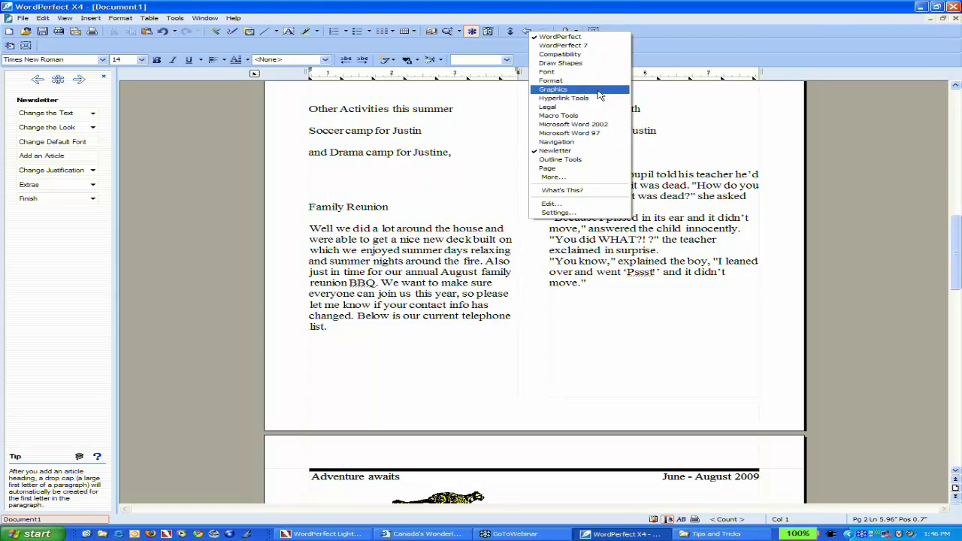
Step: Open the toolbar Customize Settings and switch from Property Bars to the Menus tab
{"action": "left_click", "coordinate": [560, 213]}
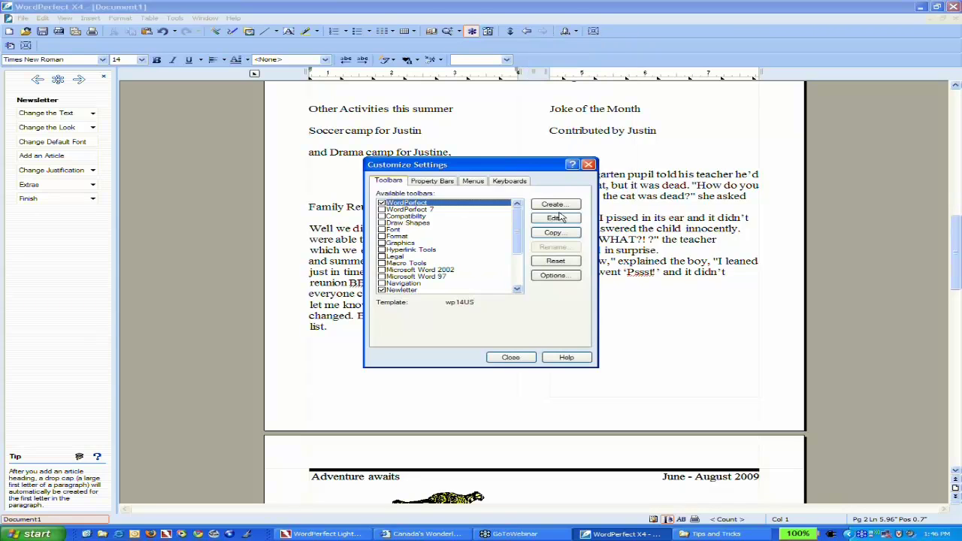
{"action": "left_click_drag", "start_coordinate": [533, 166], "coordinate": [549, 147]}
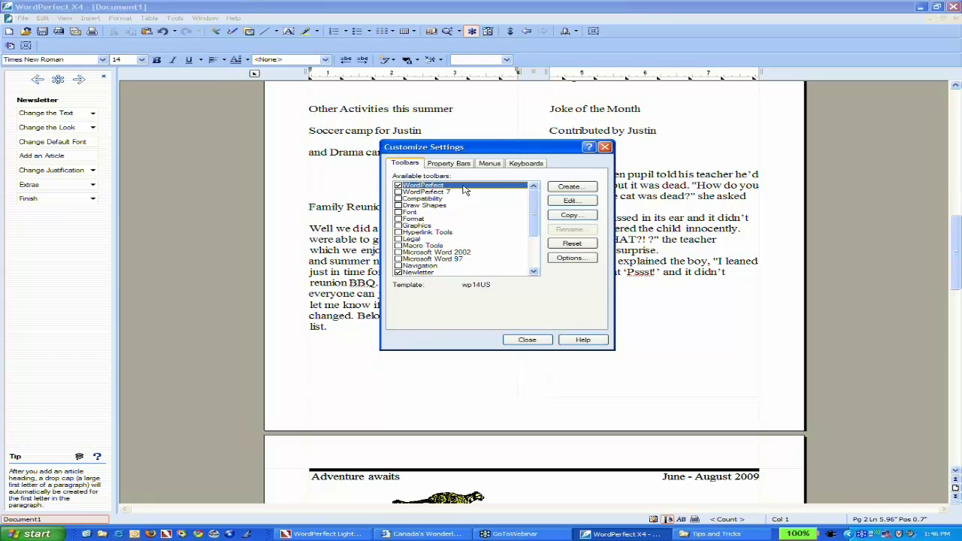
{"action": "left_click", "coordinate": [460, 164]}
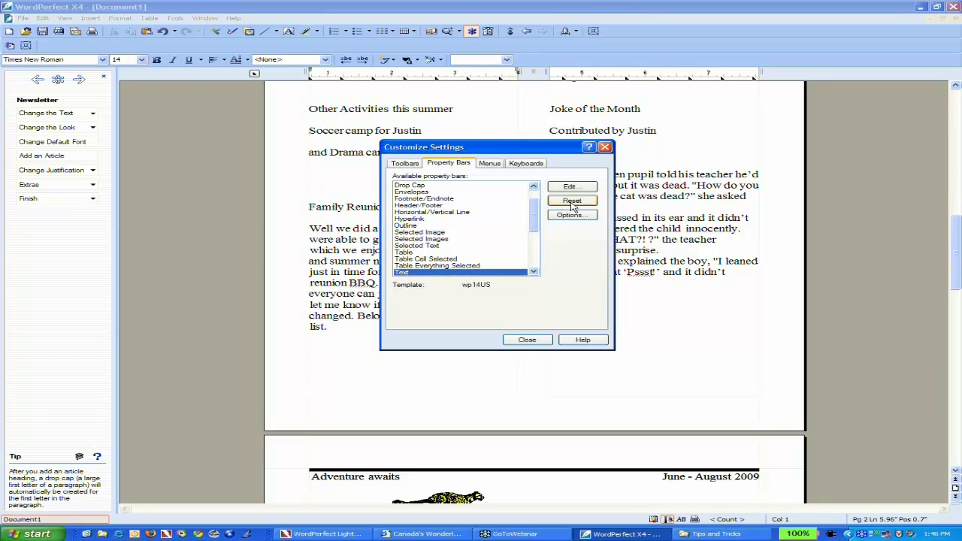
{"action": "left_click", "coordinate": [490, 164]}
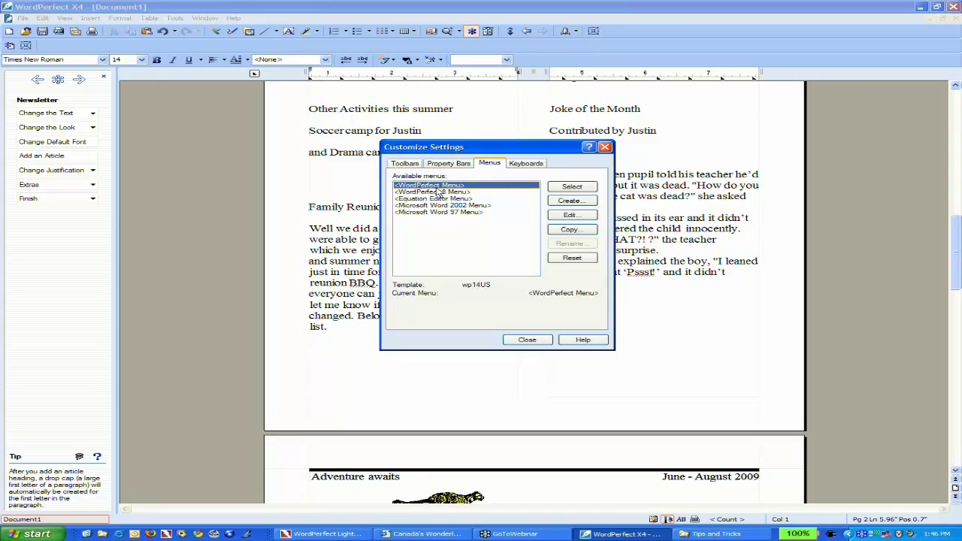
Step: Open the Menu Editor for the WordPerfect Menu and review the Tools, Help and Window menus
{"action": "left_click", "coordinate": [571, 216]}
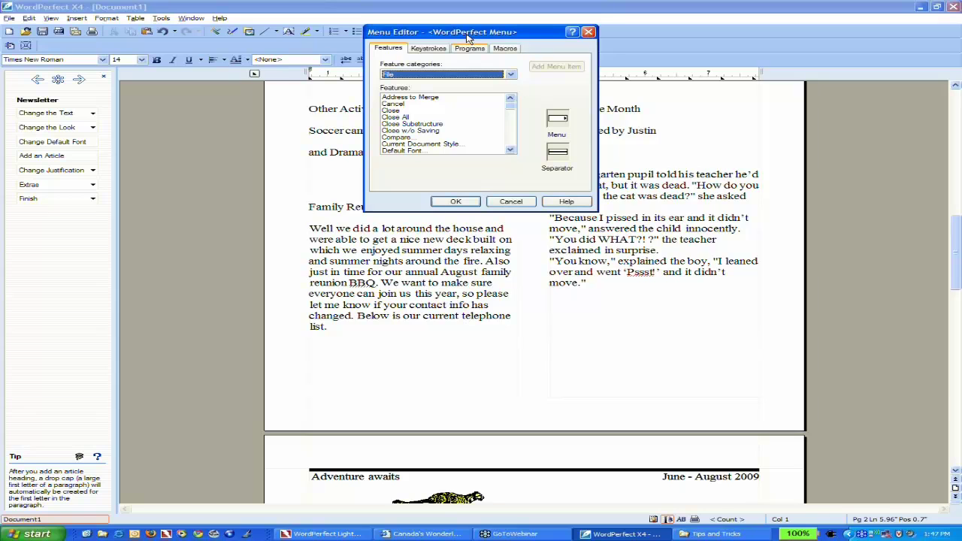
{"action": "left_click_drag", "start_coordinate": [460, 33], "coordinate": [496, 100]}
{"action": "left_click", "coordinate": [164, 19]}
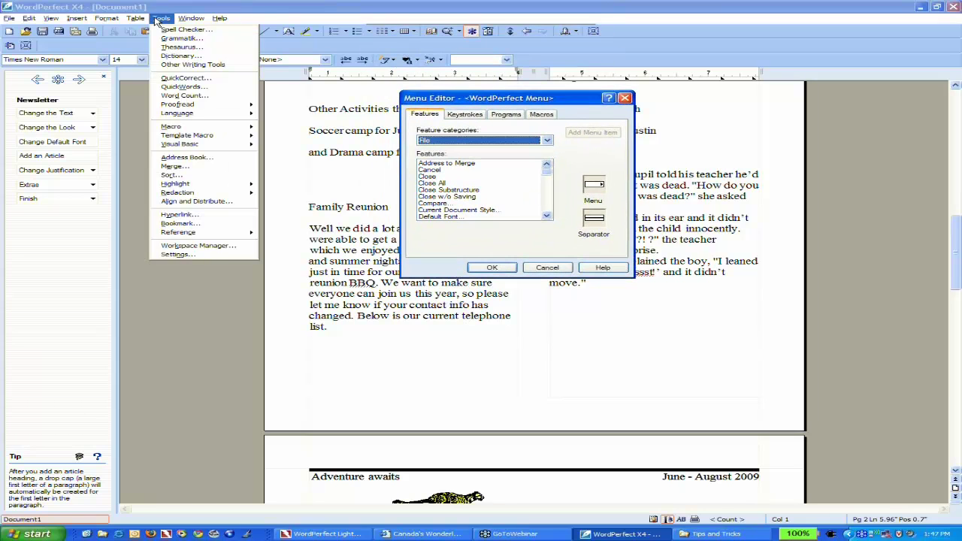
{"action": "left_click", "coordinate": [242, 22]}
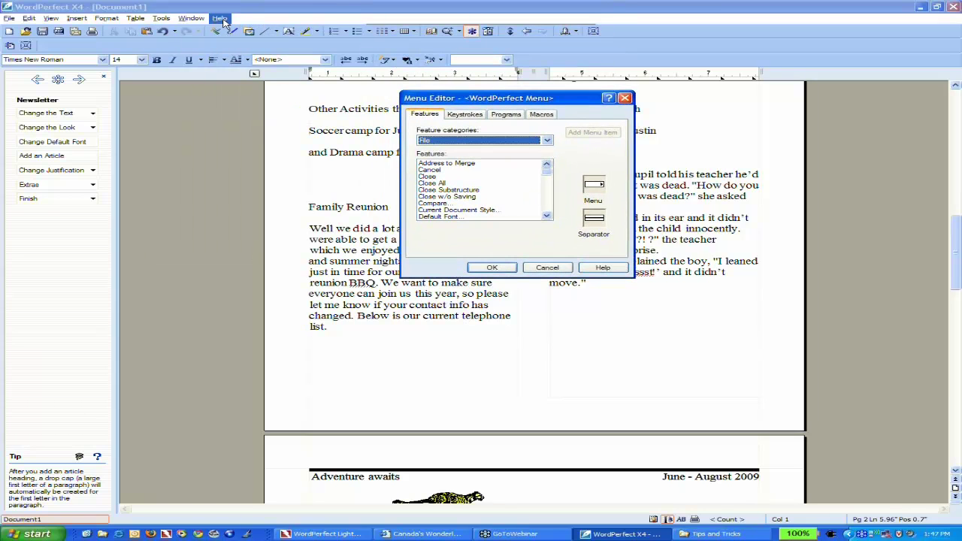
{"action": "left_click", "coordinate": [220, 18]}
{"action": "left_click", "coordinate": [191, 18]}
Step: Add the File feature Close All to the menu bar and compare it with the File menu
{"action": "left_click", "coordinate": [430, 184]}
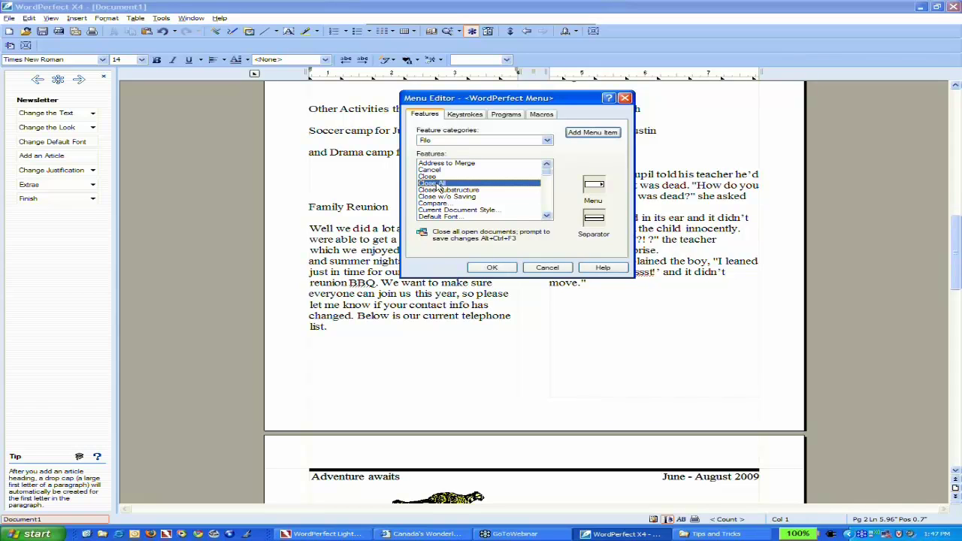
{"action": "left_click", "coordinate": [584, 134]}
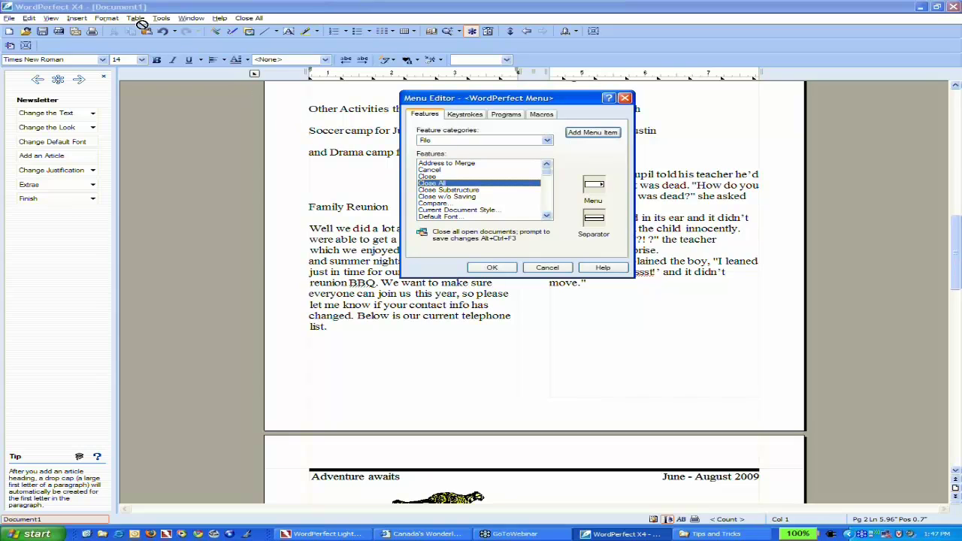
{"action": "left_click", "coordinate": [9, 18]}
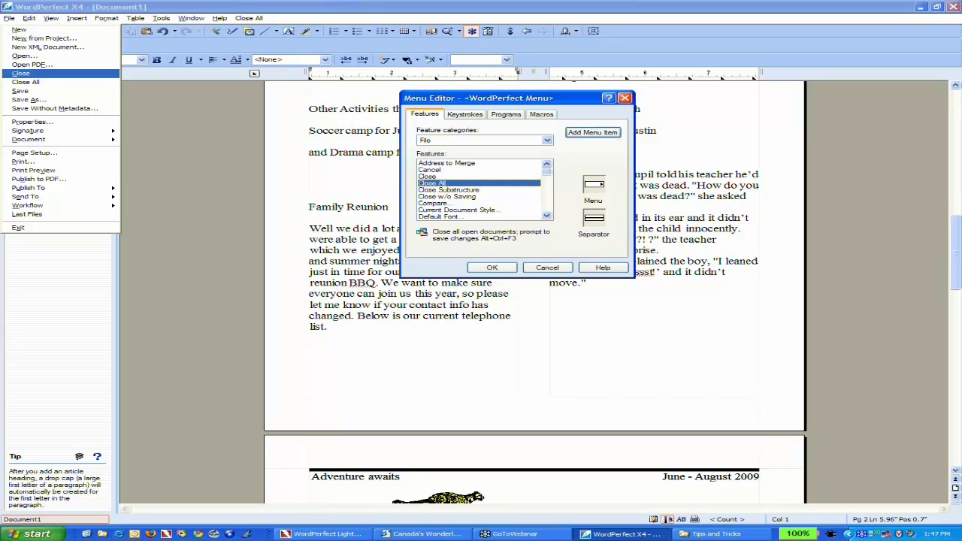
{"action": "left_click", "coordinate": [31, 85]}
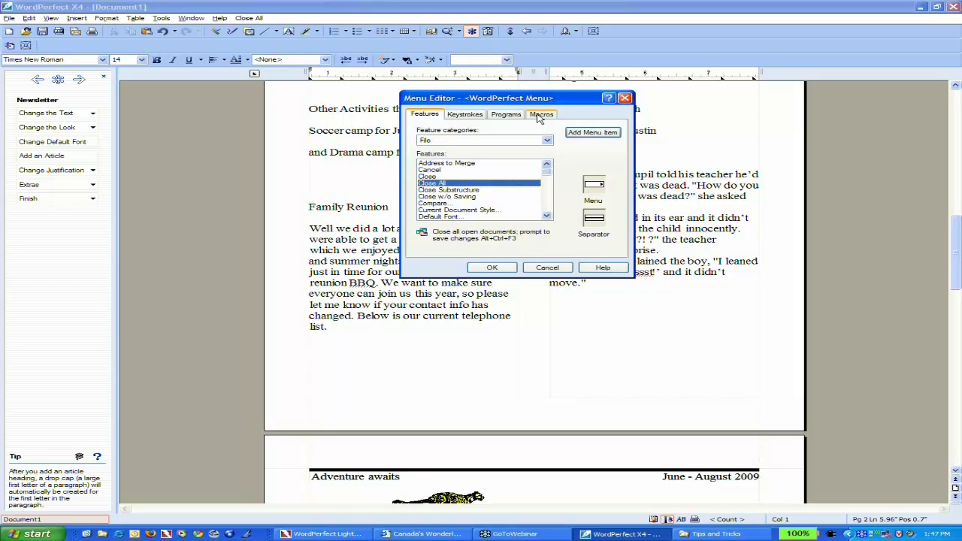
Step: Close the Menu Editor and Customize Settings, then verify Close All (Alt+Ctrl+F3) under File
{"action": "left_click", "coordinate": [498, 266]}
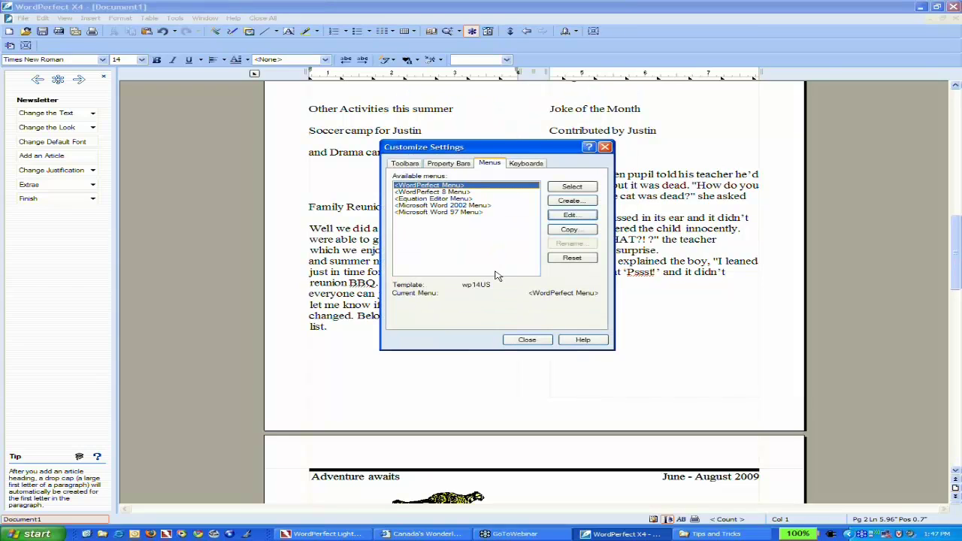
{"action": "left_click", "coordinate": [527, 341]}
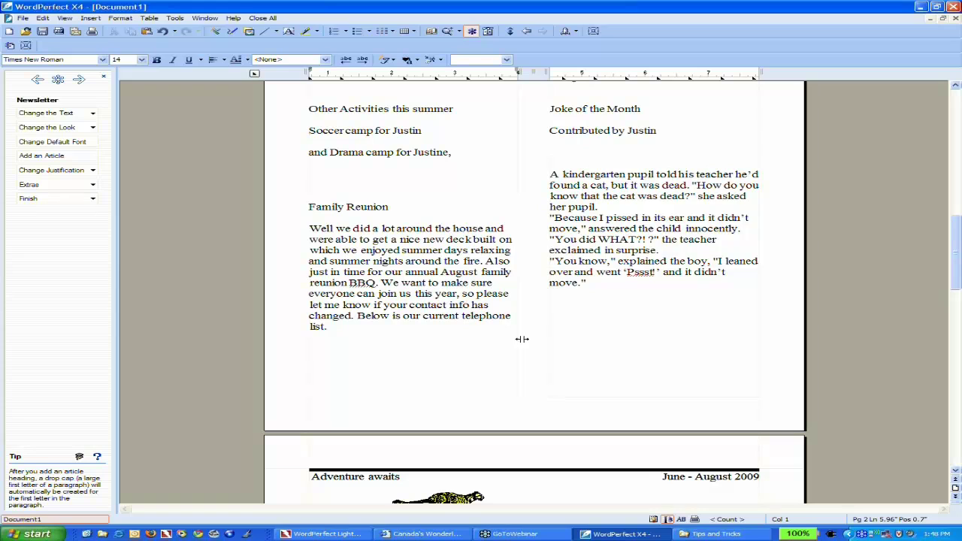
{"action": "left_click", "coordinate": [23, 19]}
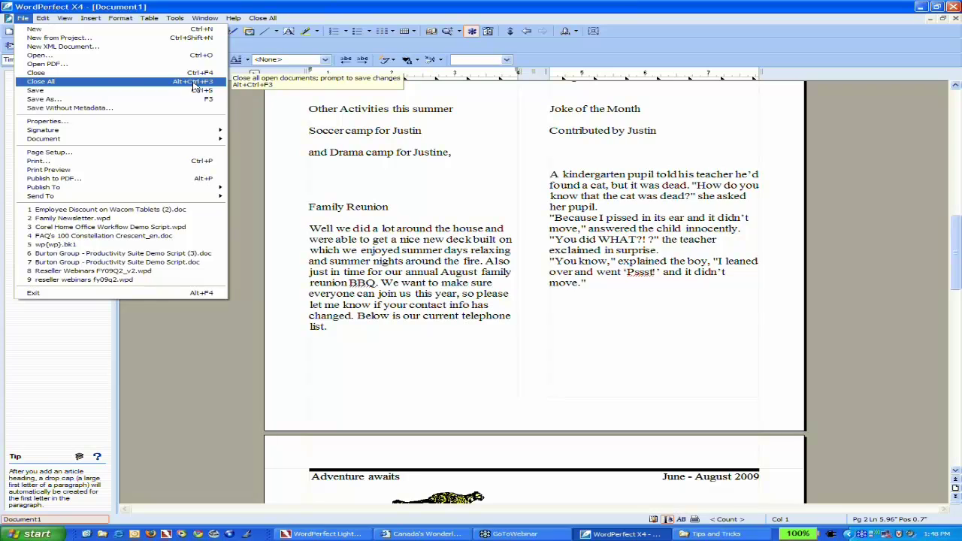
{"action": "left_click", "coordinate": [421, 182]}
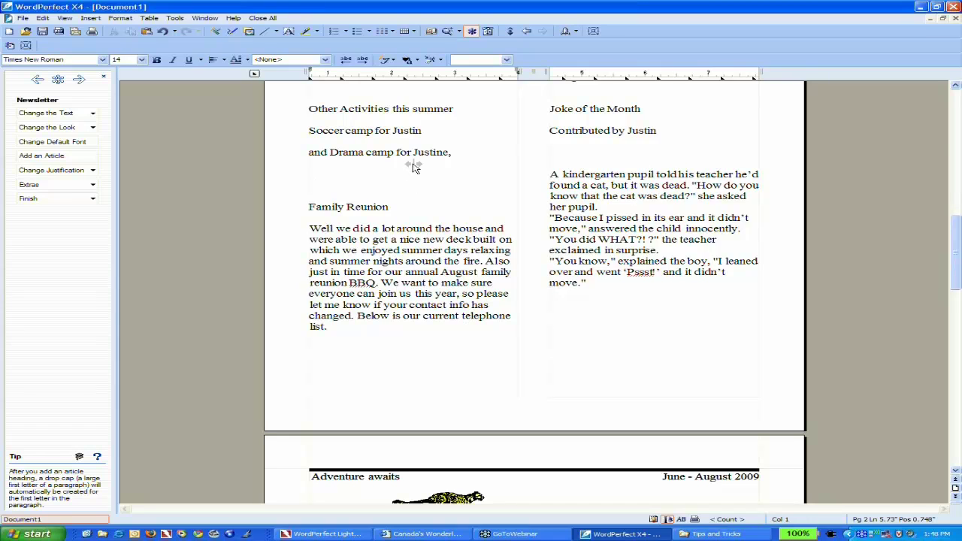
Step: Open Tools > Settings > Customize and view the Keyboards list with WPWin Keyboard current
{"action": "left_click", "coordinate": [177, 19]}
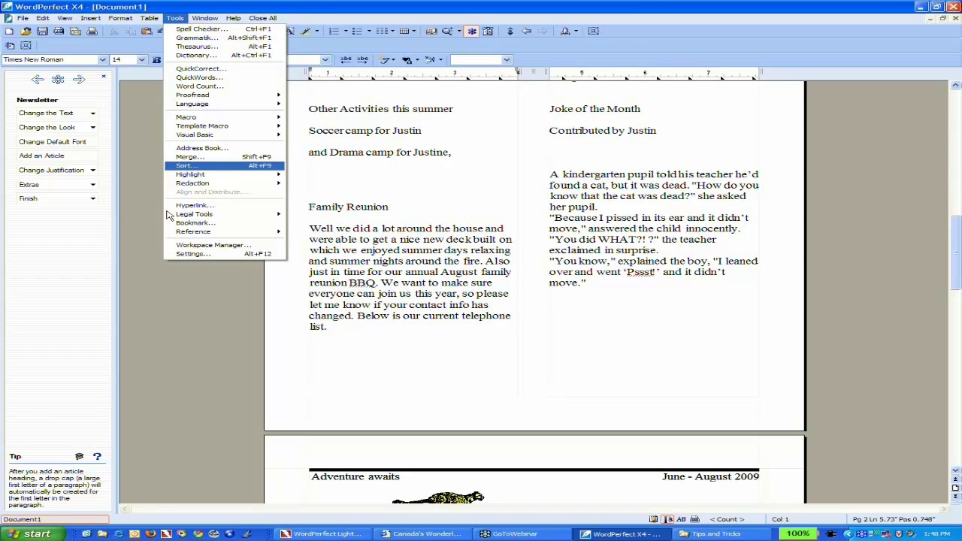
{"action": "left_click", "coordinate": [177, 254]}
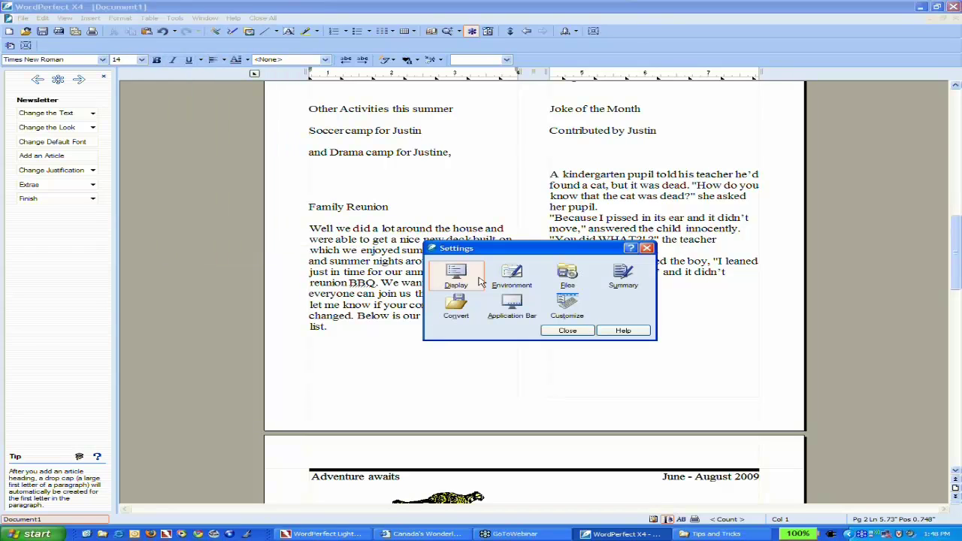
{"action": "double_click", "coordinate": [559, 311]}
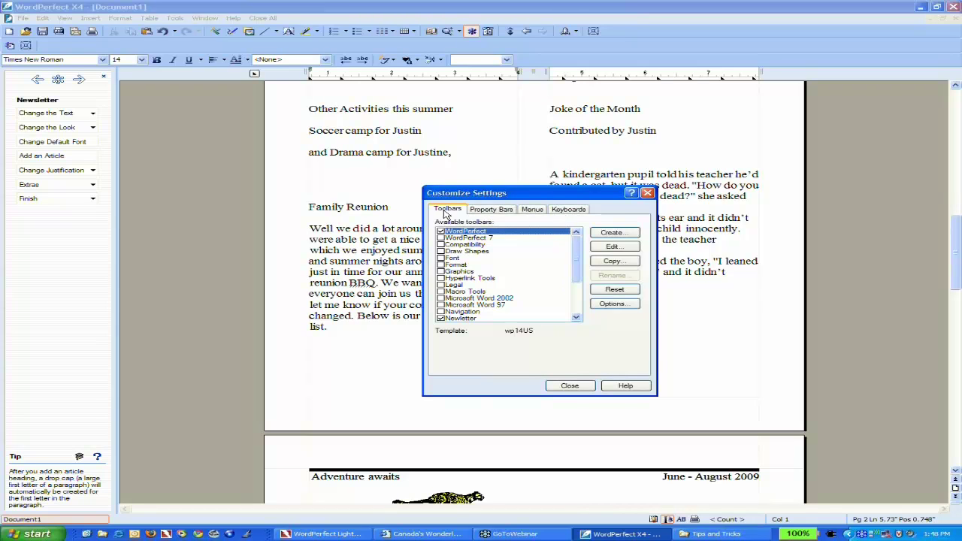
{"action": "left_click", "coordinate": [493, 211]}
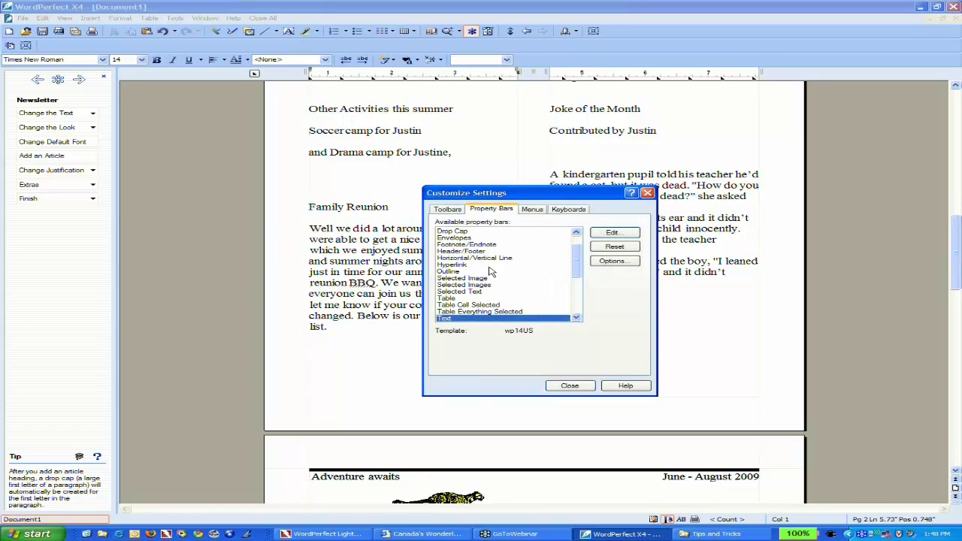
{"action": "left_click", "coordinate": [538, 210]}
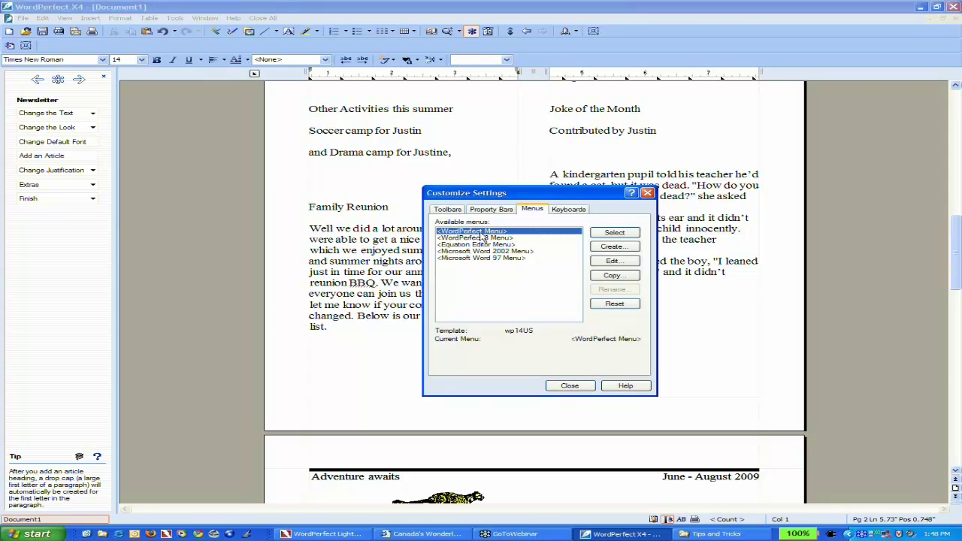
{"action": "left_click", "coordinate": [569, 210]}
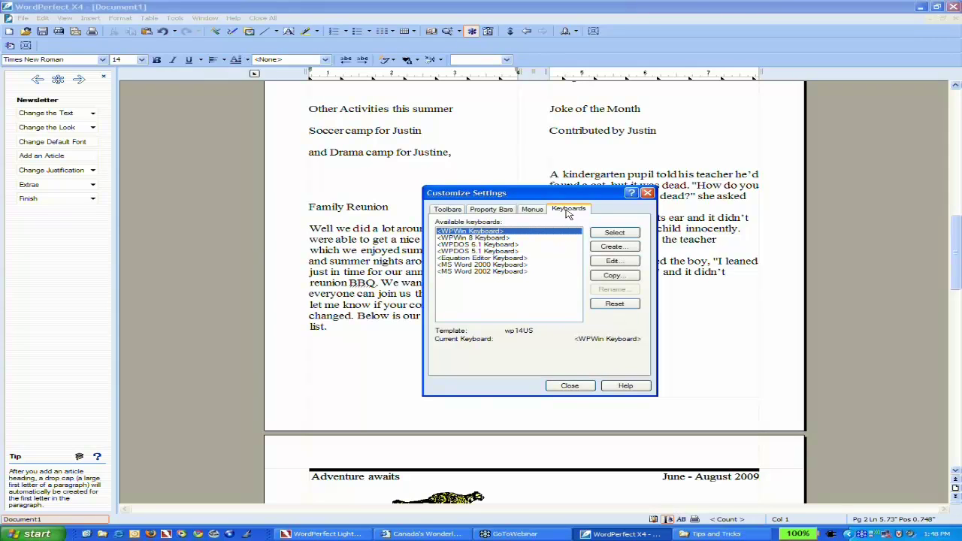
{"action": "left_click", "coordinate": [615, 262]}
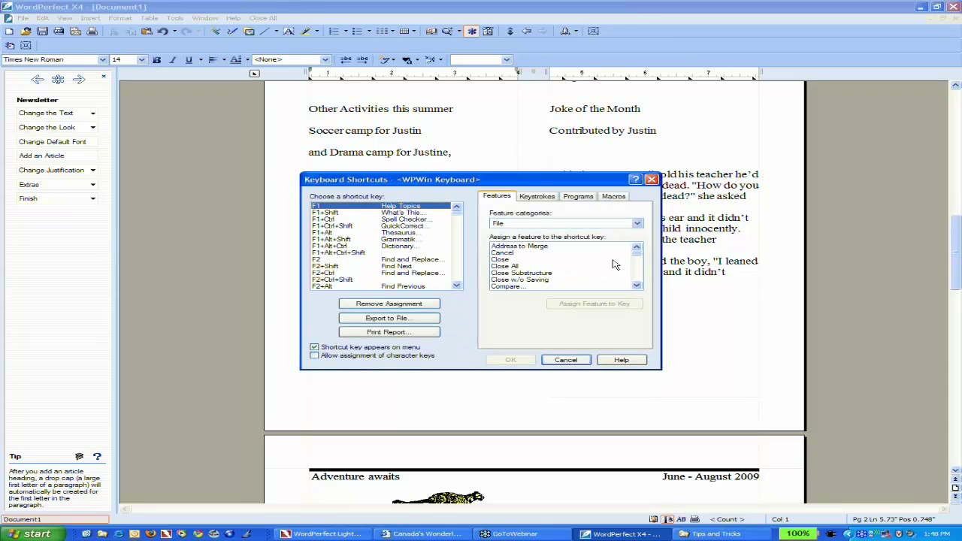
{"action": "left_click_drag", "start_coordinate": [455, 179], "coordinate": [509, 160]}
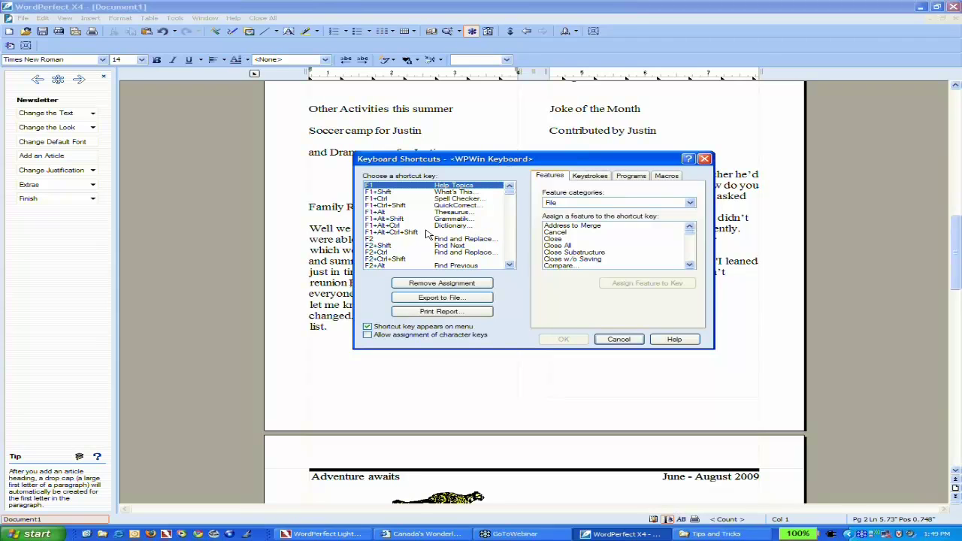
{"action": "scroll", "coordinate": [510, 199], "scroll_direction": "down", "scroll_amount": 8}
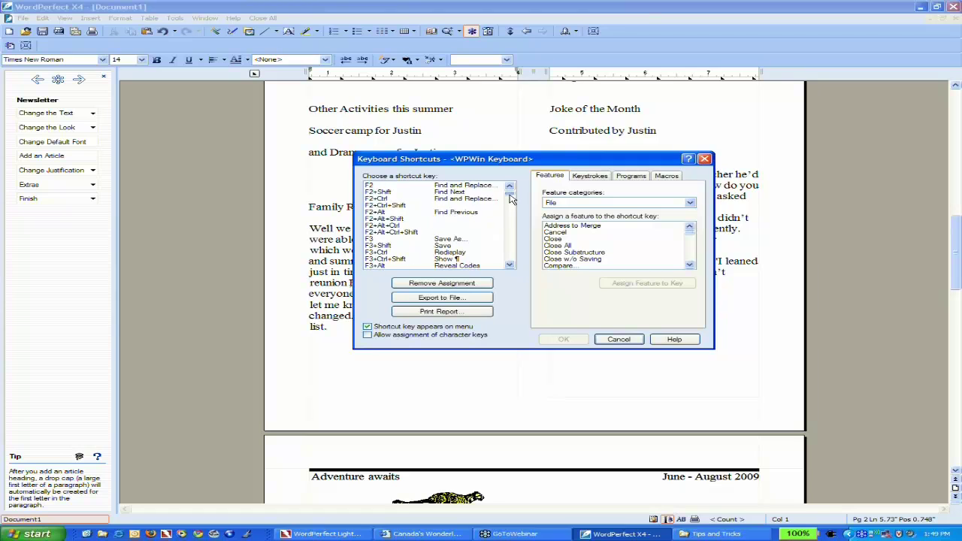
{"action": "left_click_drag", "start_coordinate": [510, 200], "coordinate": [512, 204]}
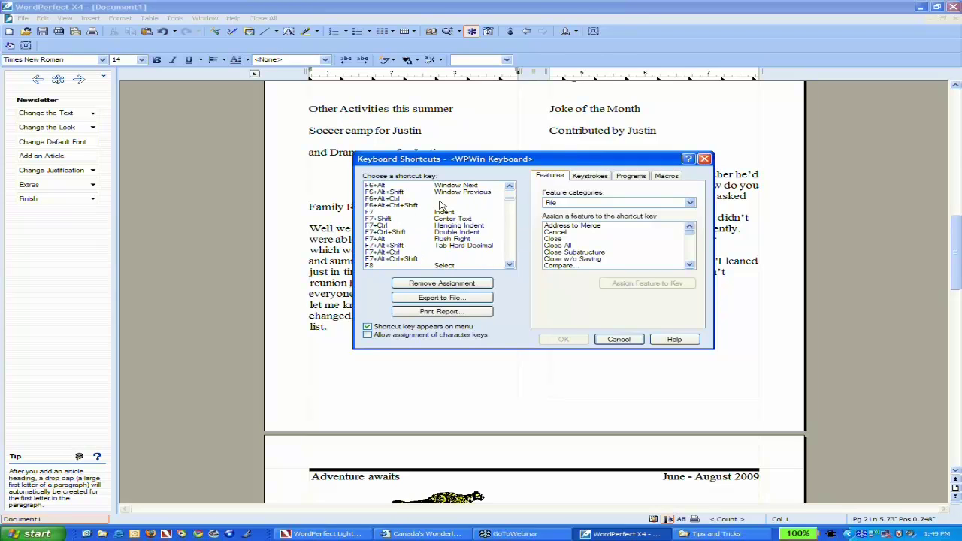
{"action": "left_click", "coordinate": [512, 260]}
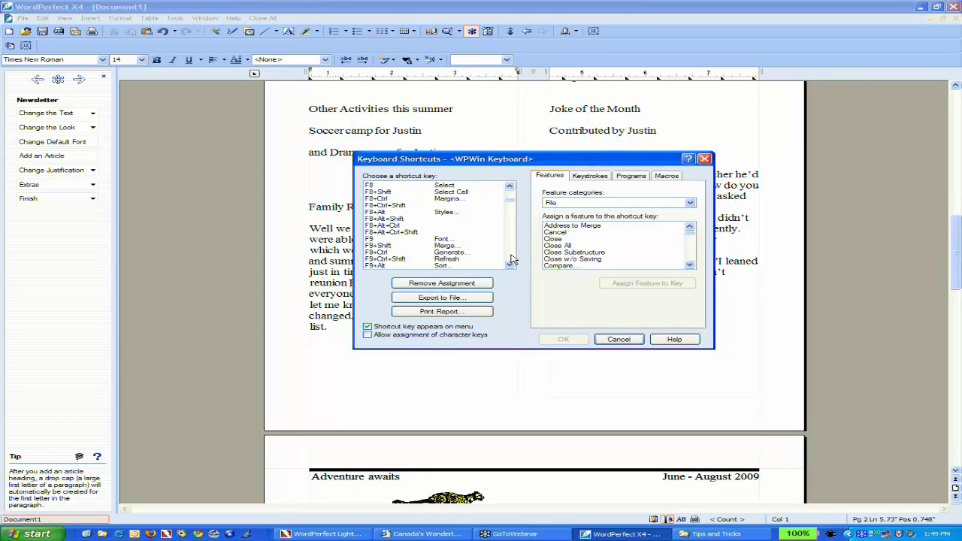
{"action": "scroll", "coordinate": [511, 248], "scroll_direction": "down", "scroll_amount": 2}
{"action": "scroll", "coordinate": [510, 248], "scroll_direction": "down", "scroll_amount": 2}
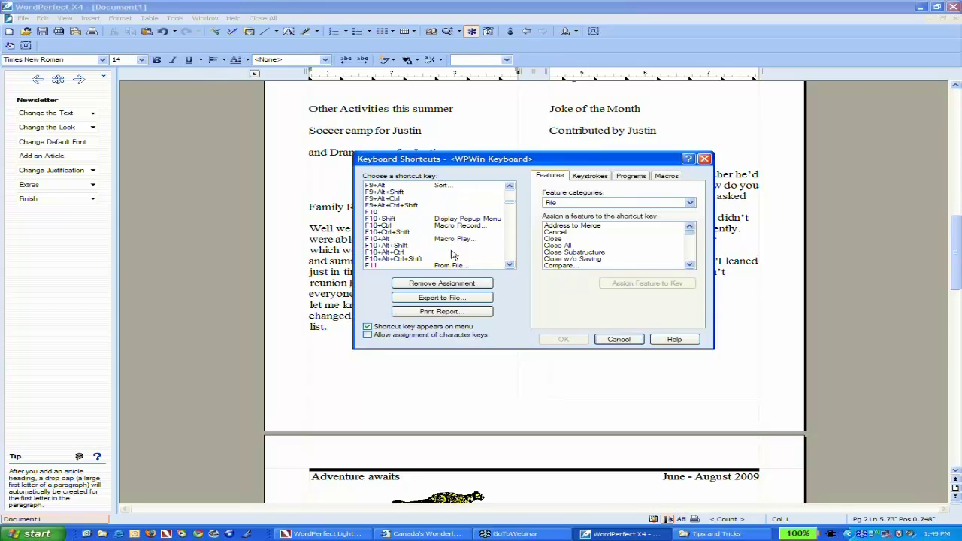
{"action": "scroll", "coordinate": [511, 258], "scroll_direction": "down", "scroll_amount": 4}
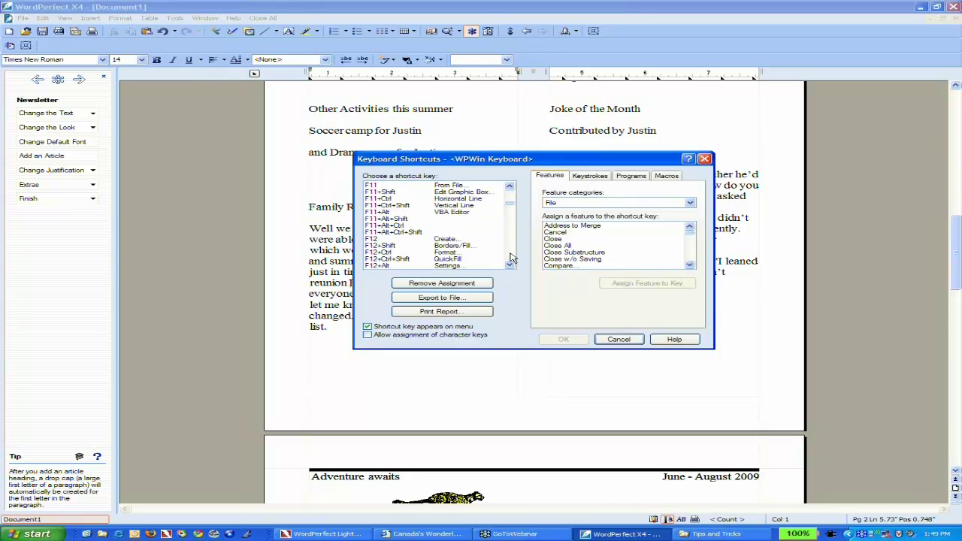
{"action": "left_click_drag", "start_coordinate": [510, 207], "coordinate": [497, 199]}
Step: Assign the File feature Close All to the F2+Ctrl+Shift key
{"action": "left_click", "coordinate": [509, 186]}
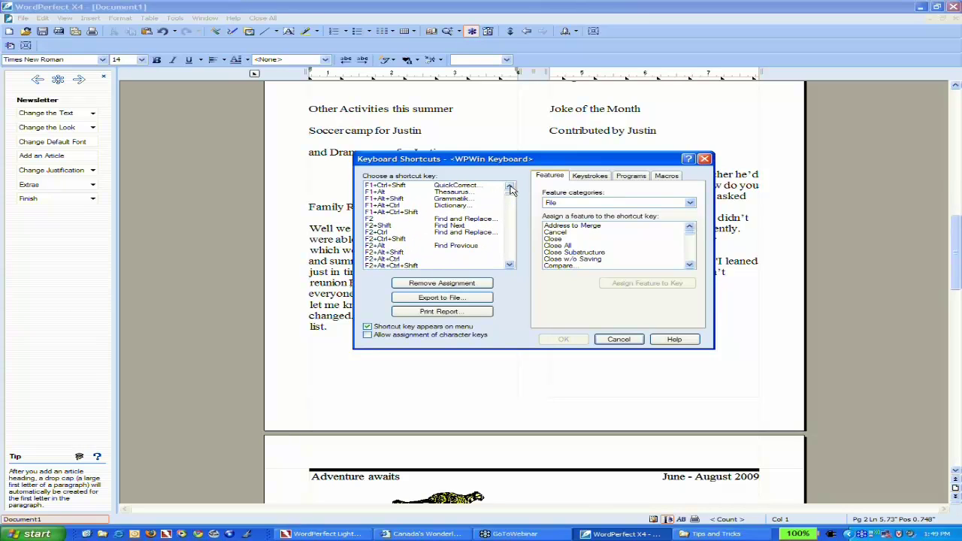
{"action": "left_click", "coordinate": [442, 240]}
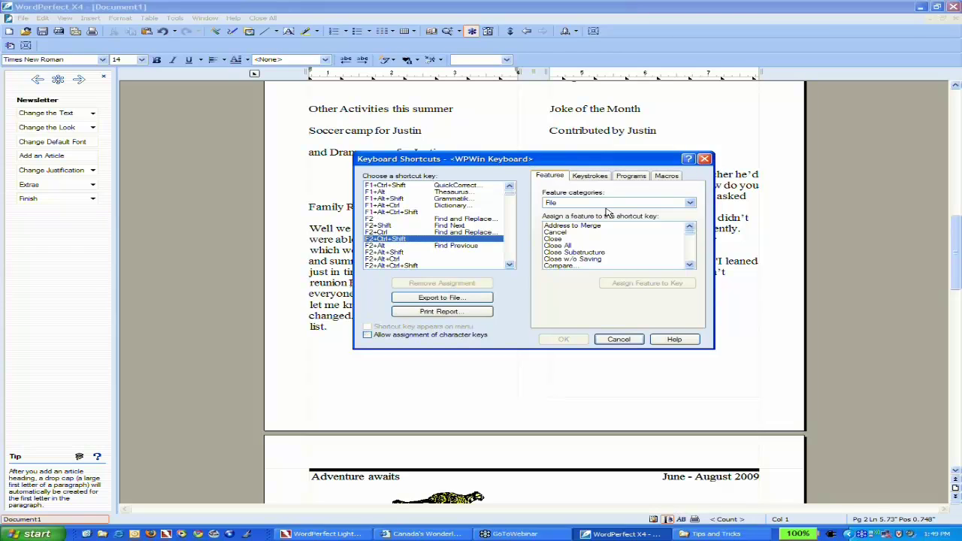
{"action": "left_click", "coordinate": [565, 247]}
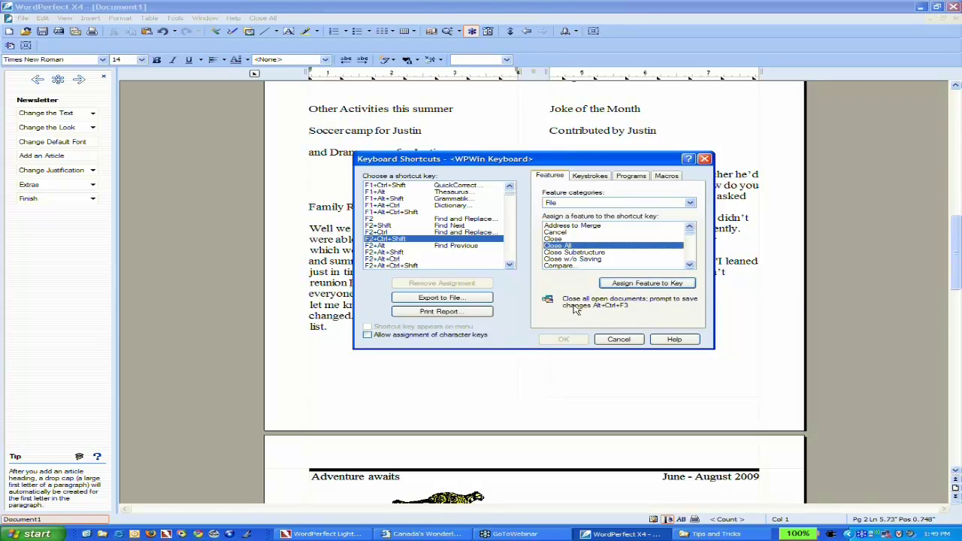
{"action": "left_click", "coordinate": [638, 286]}
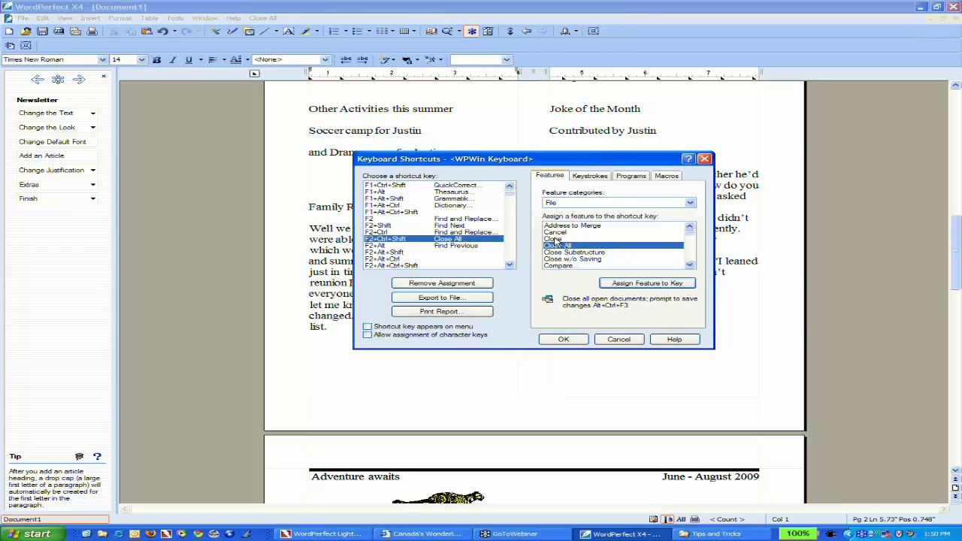
Step: Reassign the F2 key from Find and Replace to Close, then to Close All
{"action": "left_click", "coordinate": [465, 220]}
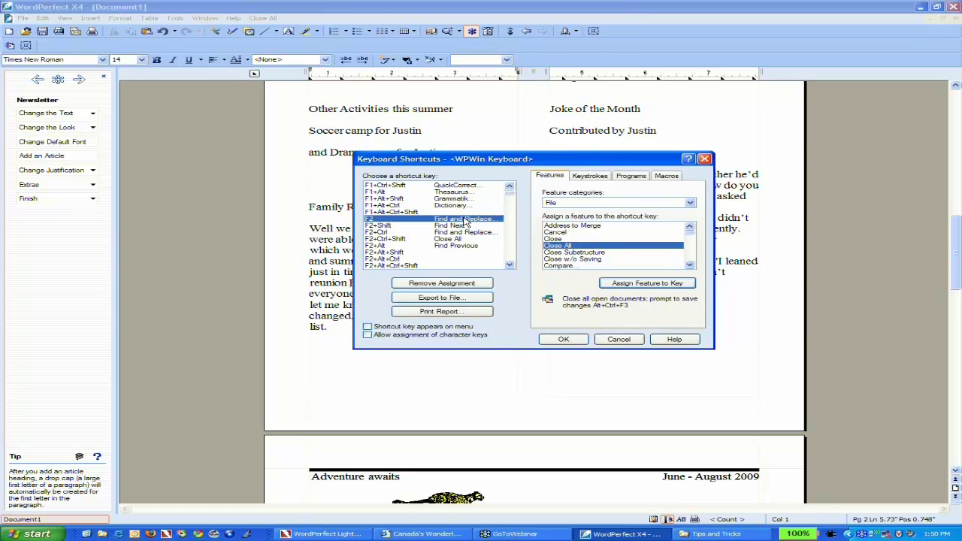
{"action": "left_click", "coordinate": [554, 239]}
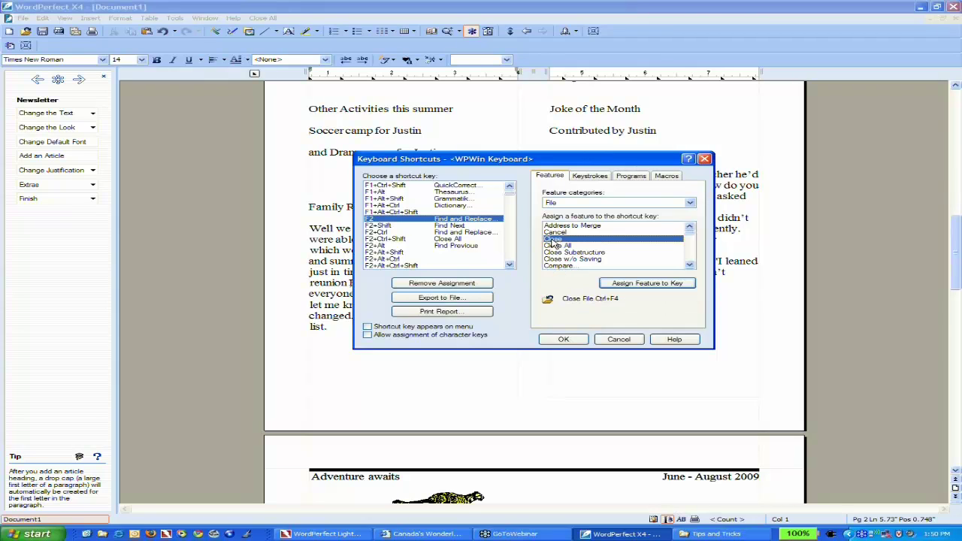
{"action": "left_click", "coordinate": [639, 284]}
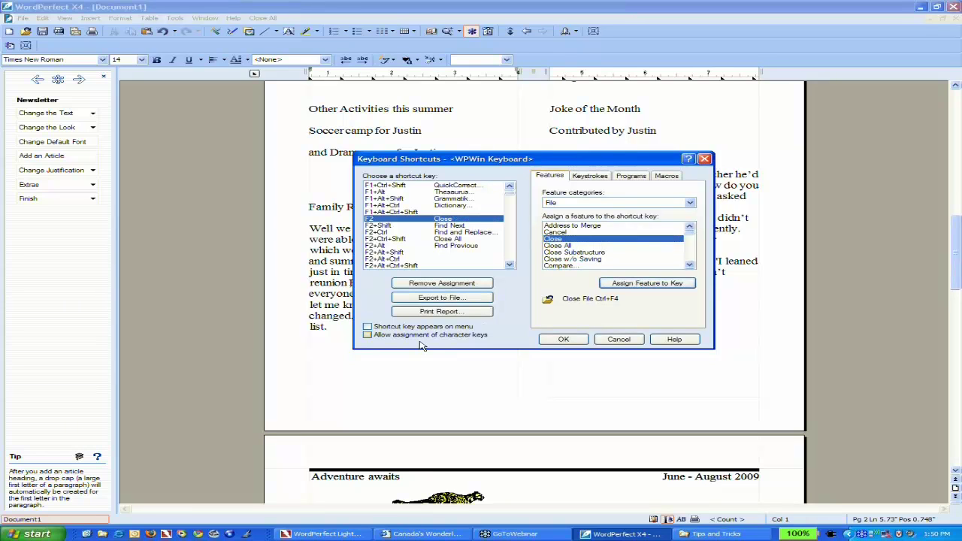
{"action": "left_click", "coordinate": [570, 246]}
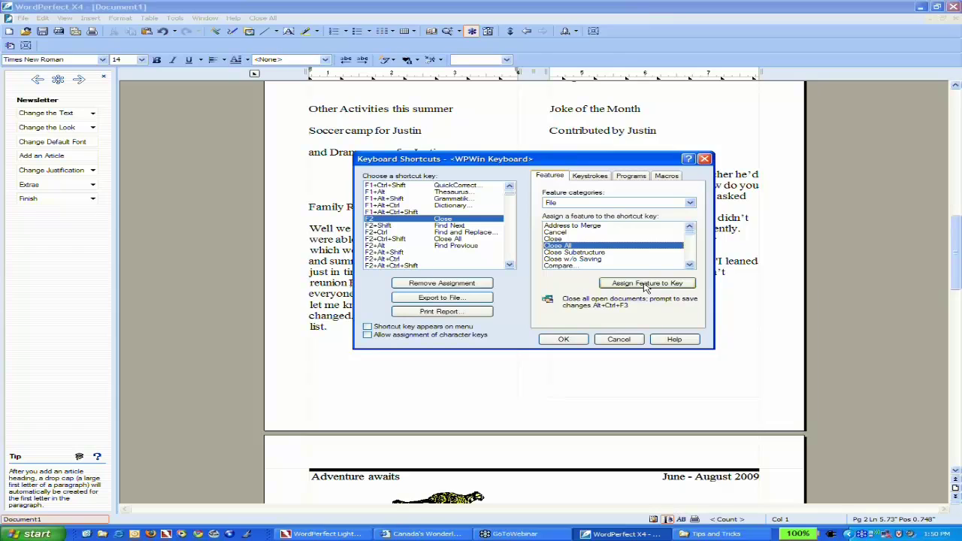
{"action": "left_click", "coordinate": [577, 226]}
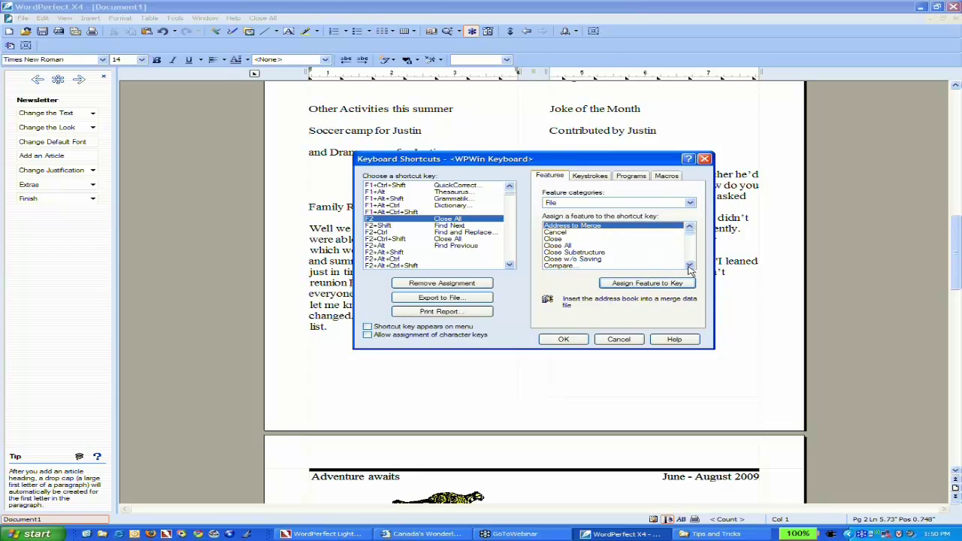
{"action": "left_click", "coordinate": [690, 259]}
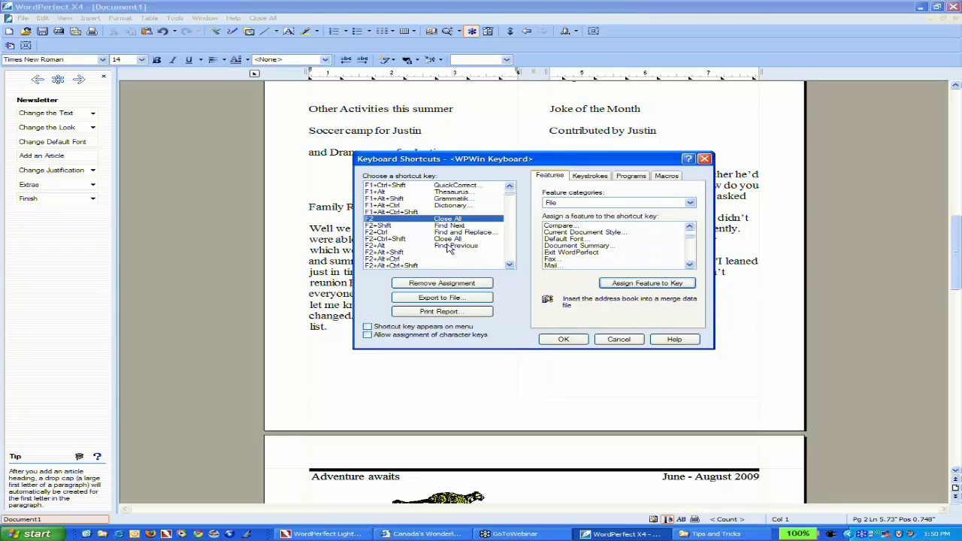
Step: Browse the F2+Alt+Shift, F2+Alt, A+Ctrl and F11 shortcuts and their Compare and Current Document Style descriptions
{"action": "left_click", "coordinate": [451, 252]}
{"action": "left_click", "coordinate": [451, 246]}
{"action": "left_click", "coordinate": [592, 227]}
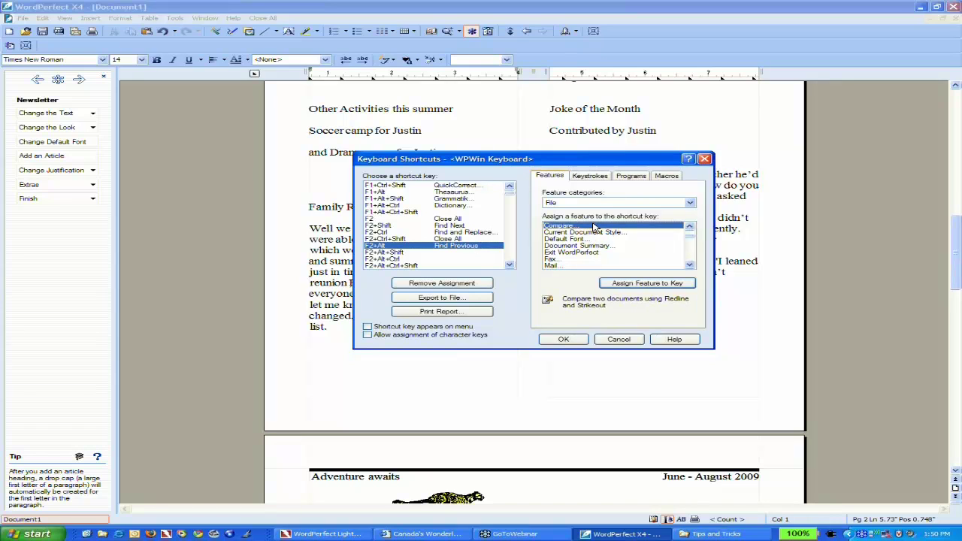
{"action": "key", "text": "ctrl+a"}
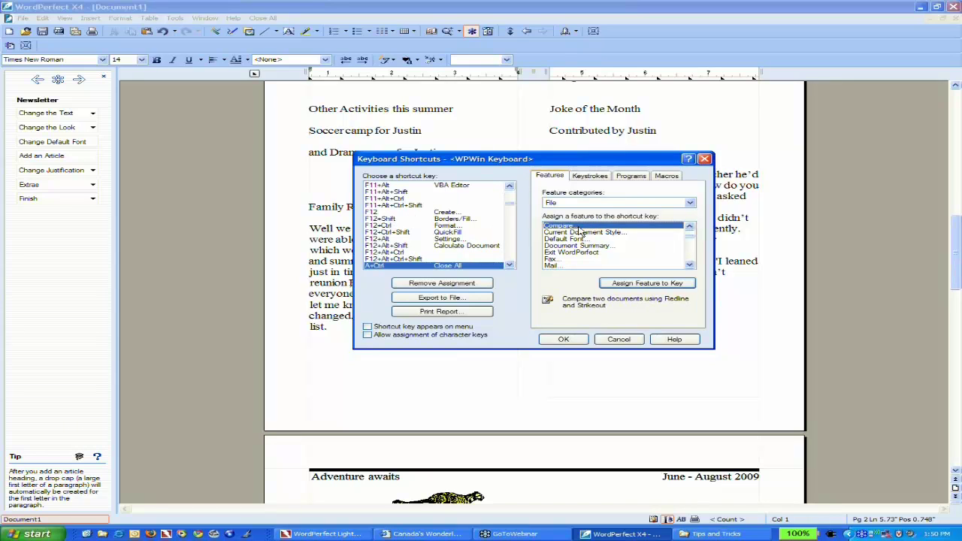
{"action": "left_click", "coordinate": [583, 231]}
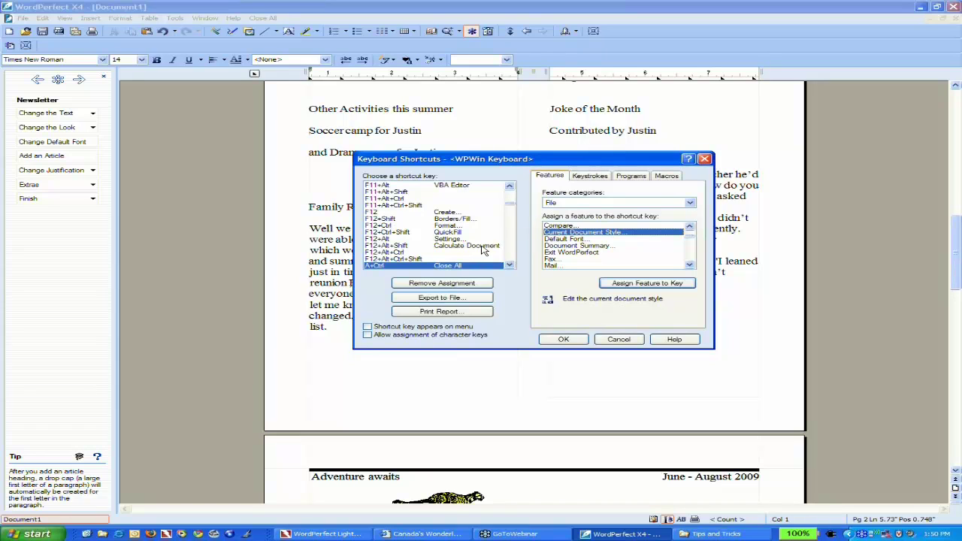
{"action": "left_click", "coordinate": [427, 208]}
{"action": "left_click", "coordinate": [422, 198]}
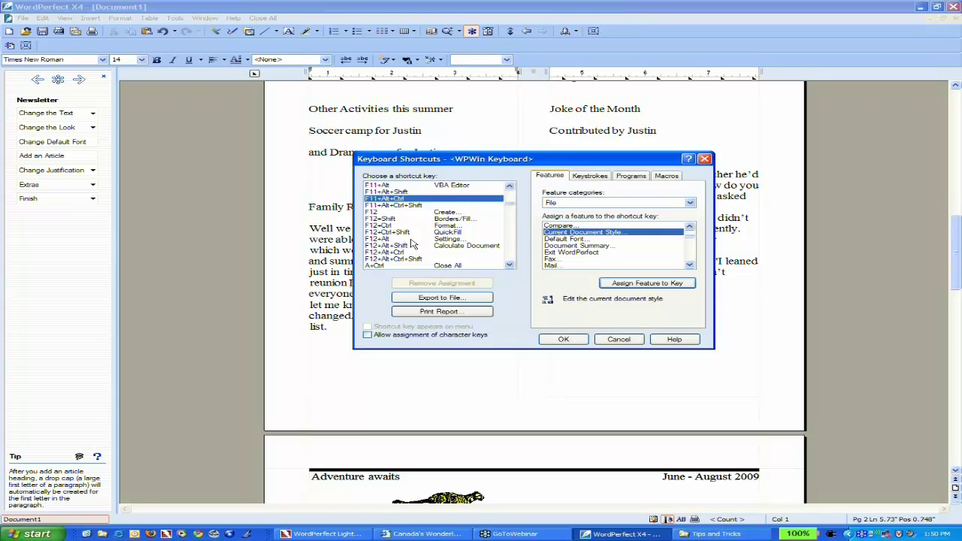
{"action": "key", "text": "ctrl+z"}
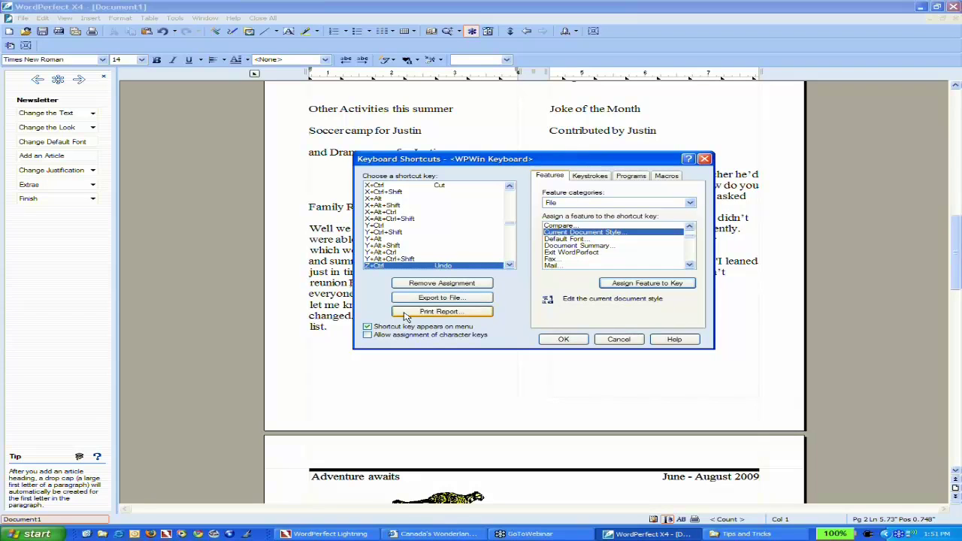
{"action": "left_click", "coordinate": [407, 315]}
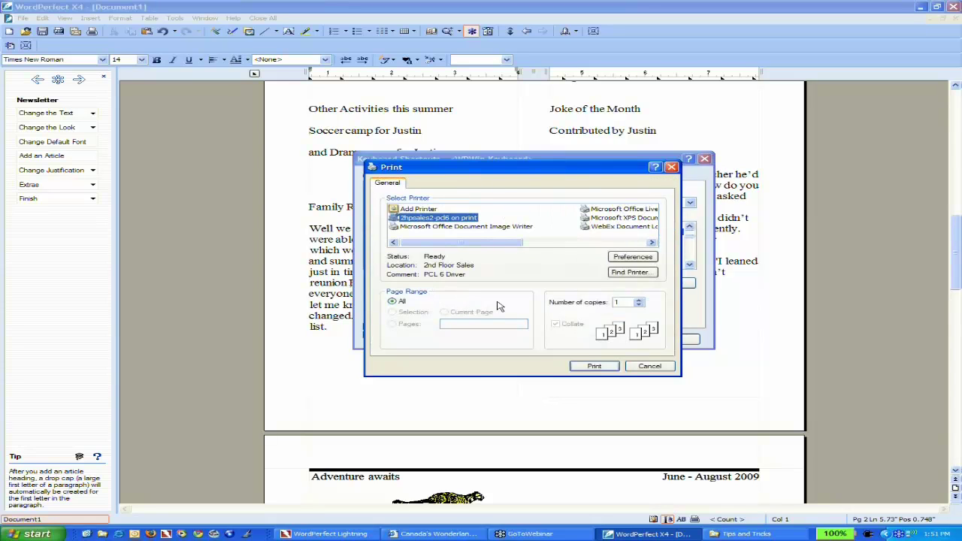
{"action": "left_click", "coordinate": [639, 367]}
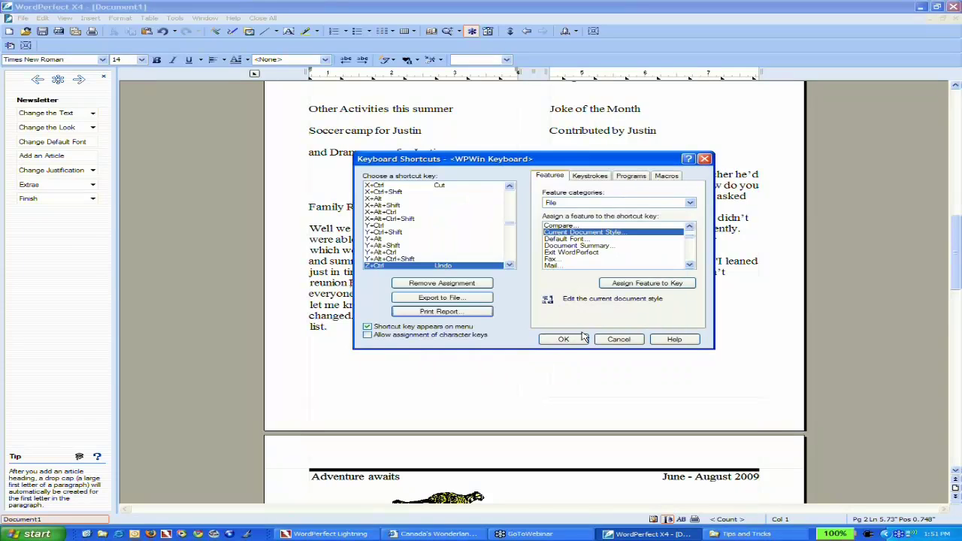
{"action": "left_click", "coordinate": [472, 300]}
{"action": "left_click", "coordinate": [524, 348]}
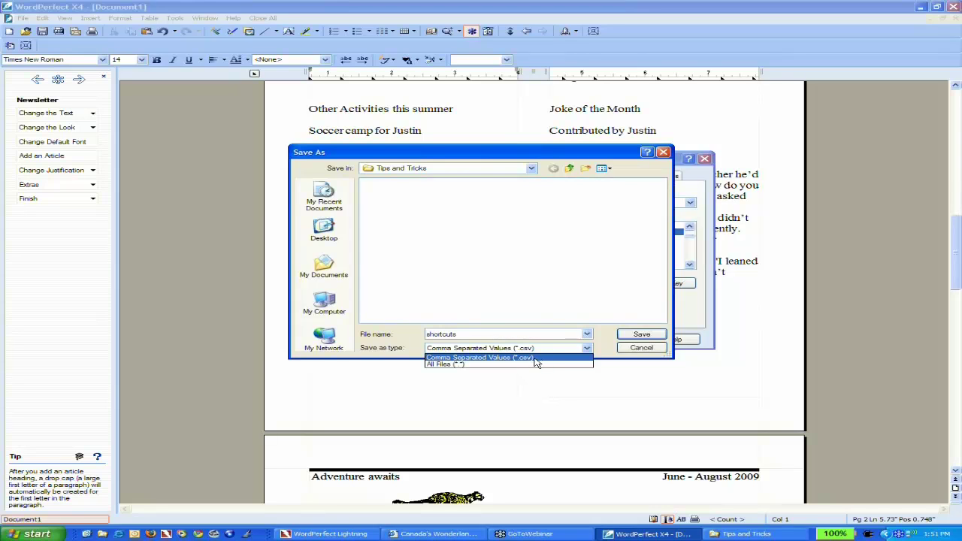
{"action": "left_click", "coordinate": [606, 346]}
{"action": "left_click", "coordinate": [629, 349]}
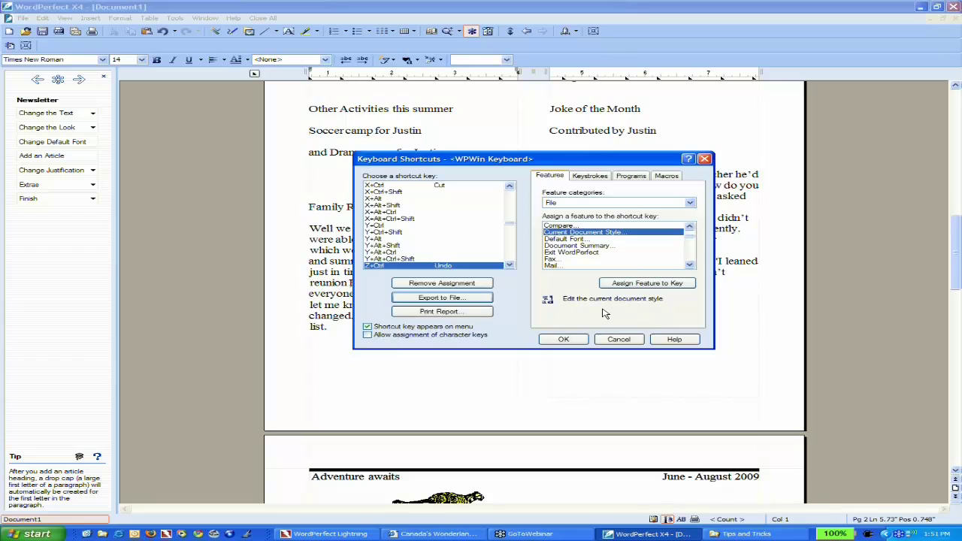